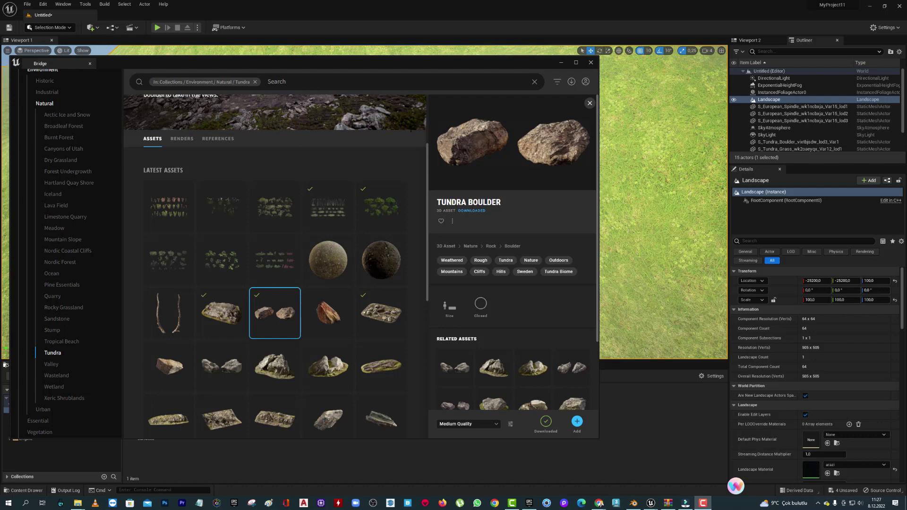
# Step: Move Bridge aside, then show the European Spindle plant's details and its download quality options
pyautogui.moveTo(363, 68); pyautogui.dragTo(466, 59)
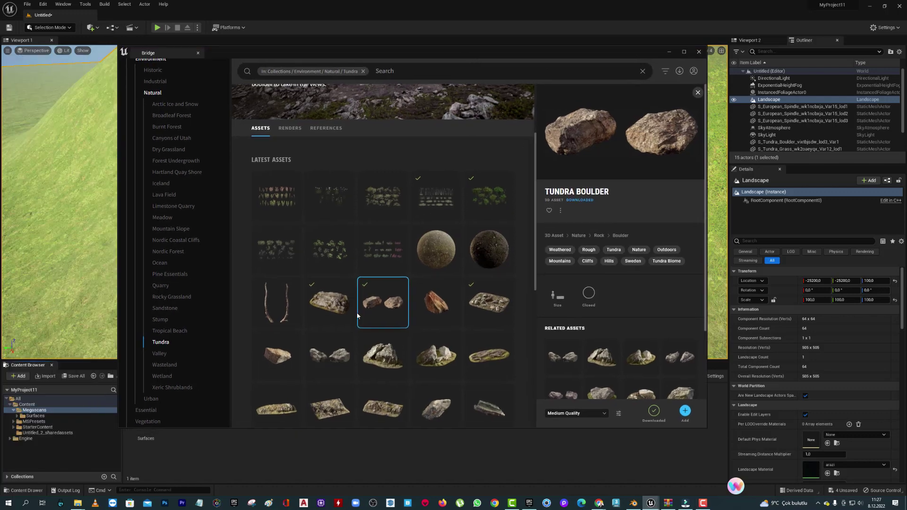
pyautogui.click(492, 195)
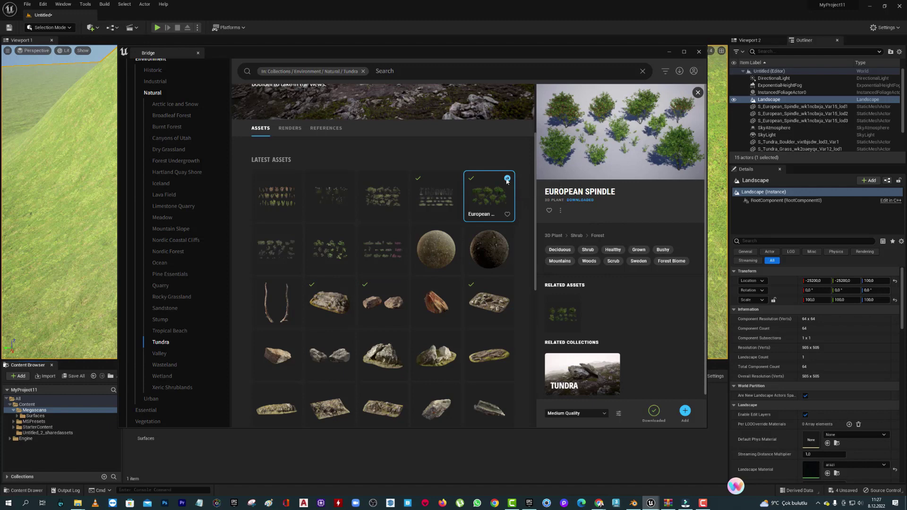
pyautogui.click(596, 414)
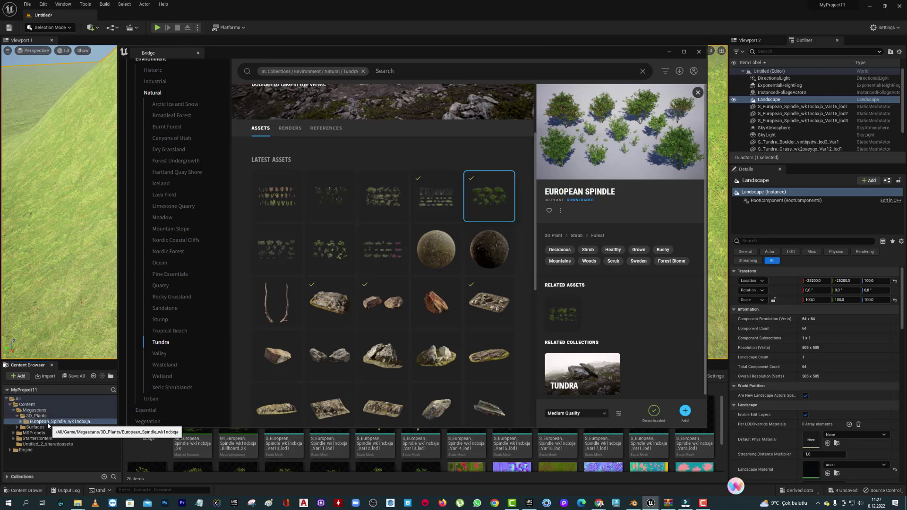
# Step: Add the Tundra Boulder from Bridge, check it under Megascans/3D_Assets, and minimize Bridge
pyautogui.click(383, 300)
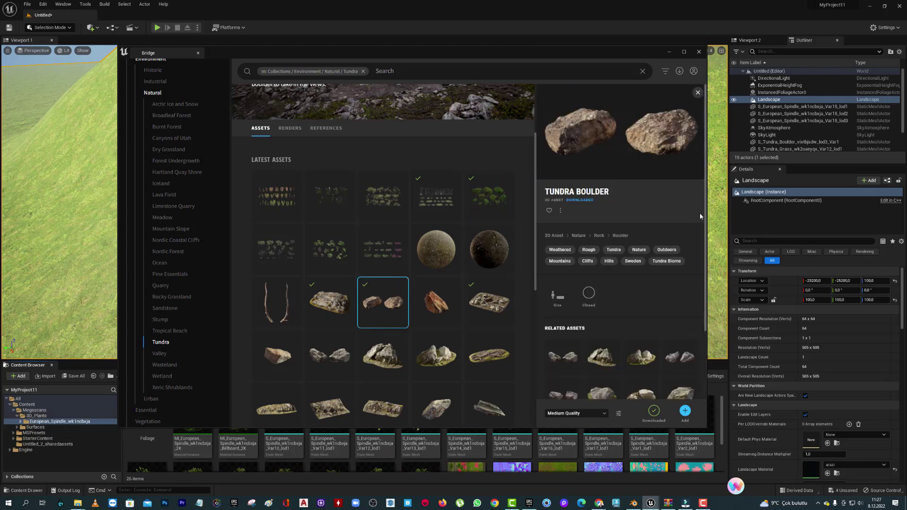
pyautogui.click(685, 411)
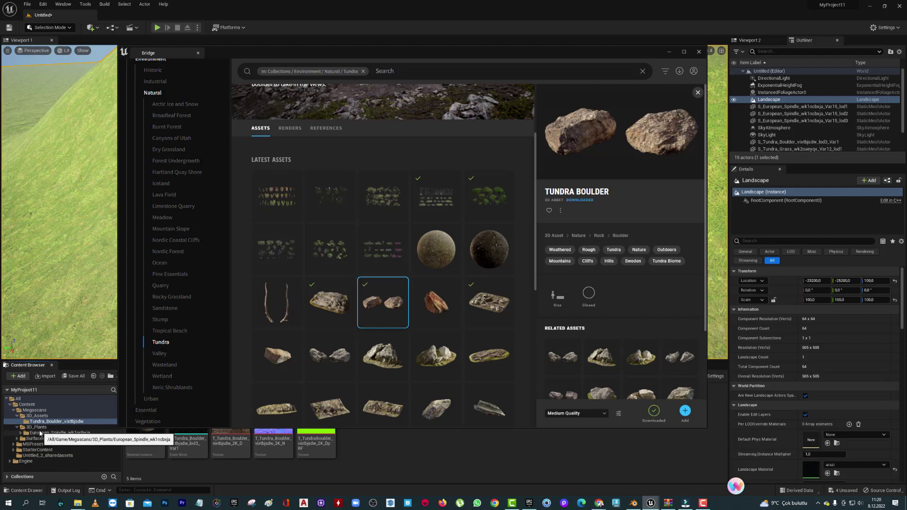
pyautogui.click(41, 433)
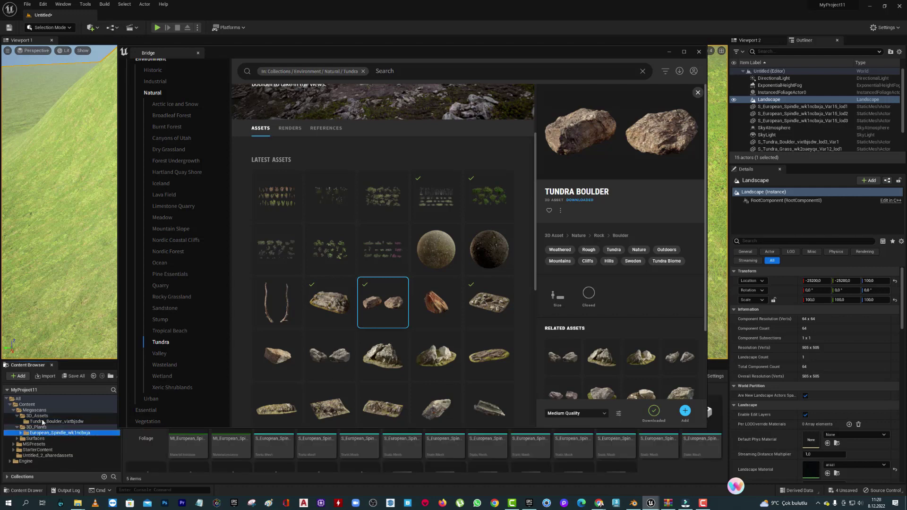
pyautogui.click(36, 416)
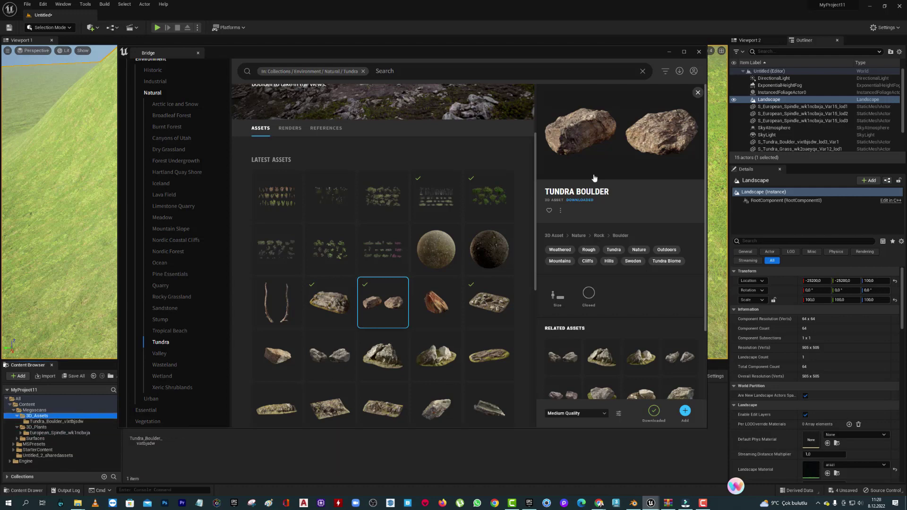
pyautogui.click(665, 52)
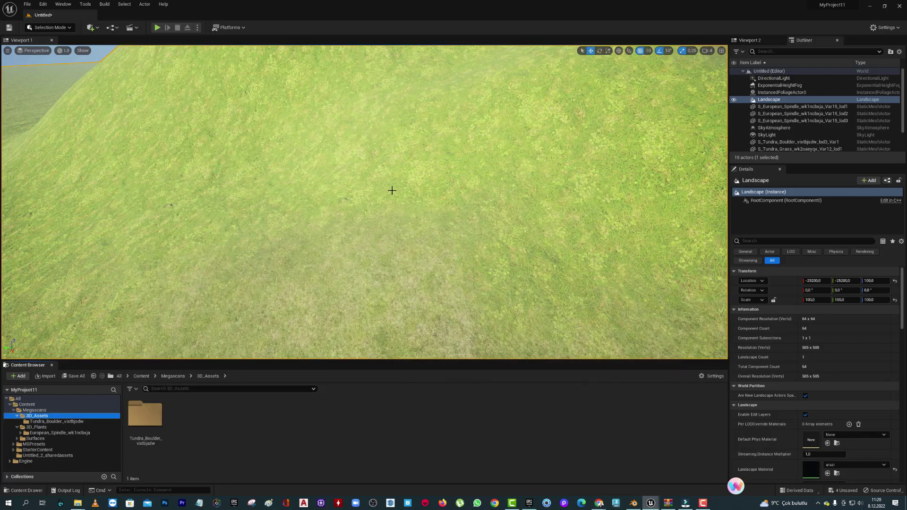
# Step: Fly to the hill slope and drop the Tundra_Boulder Var2 static mesh onto it
pyautogui.moveTo(391, 188); pyautogui.dragTo(390, 188, button='right')
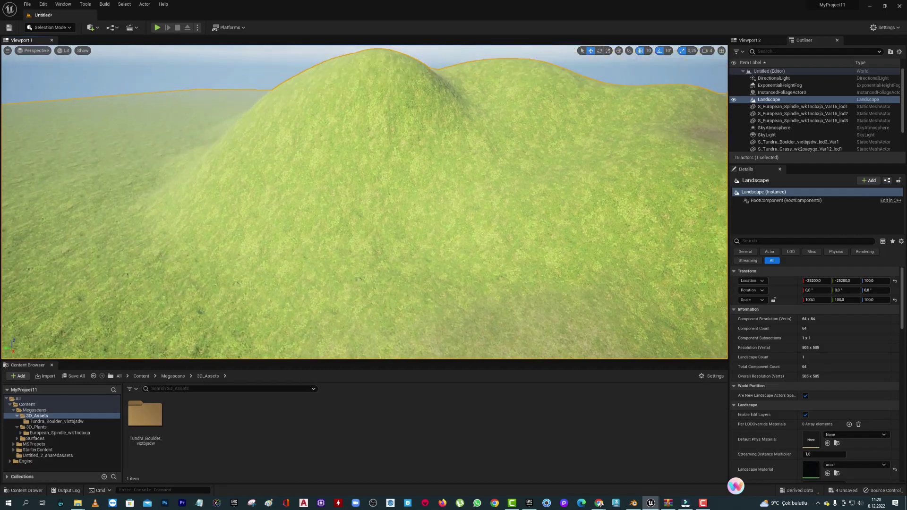
pyautogui.moveTo(400, 192); pyautogui.dragTo(399, 193, button='right')
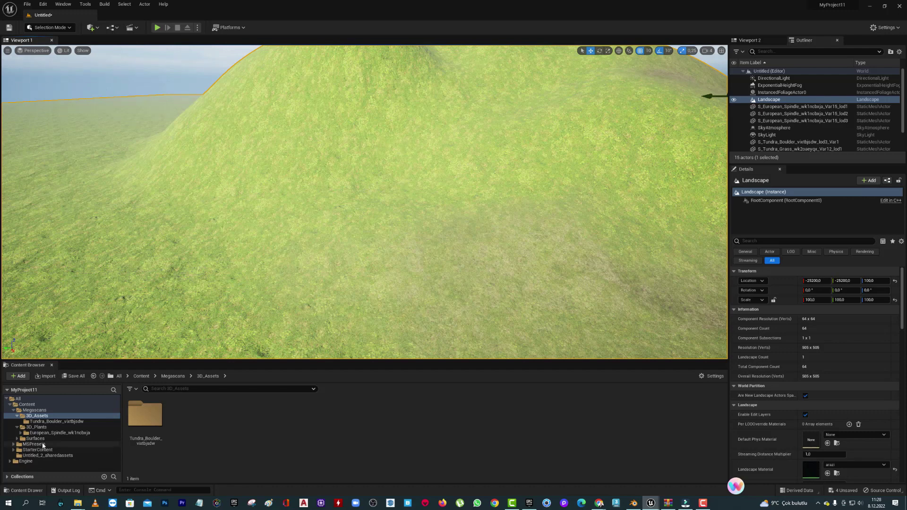
pyautogui.click(68, 422)
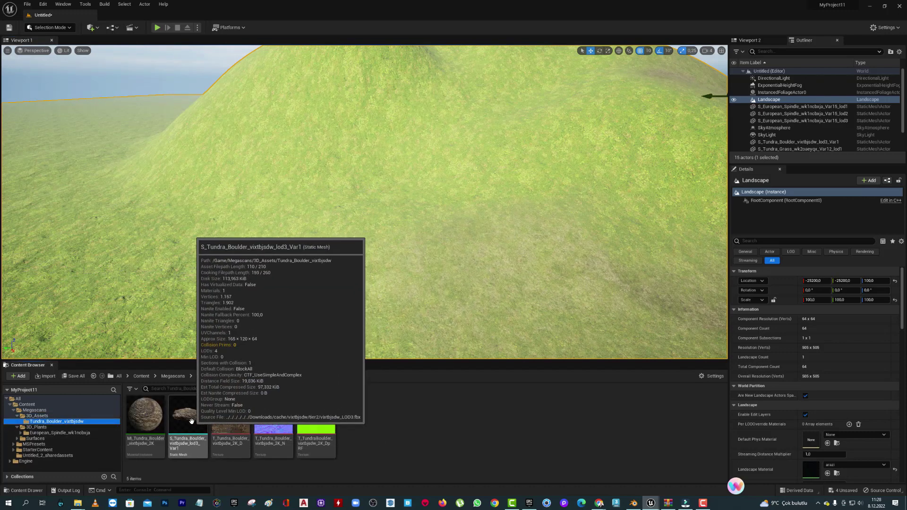
pyautogui.moveTo(188, 416); pyautogui.dragTo(384, 268)
pyautogui.moveTo(384, 268)
pyautogui.mouseDown(button='right')
pyautogui.moveTo(359, 283)
pyautogui.moveTo(359, 255)
pyautogui.mouseUp(button='right')
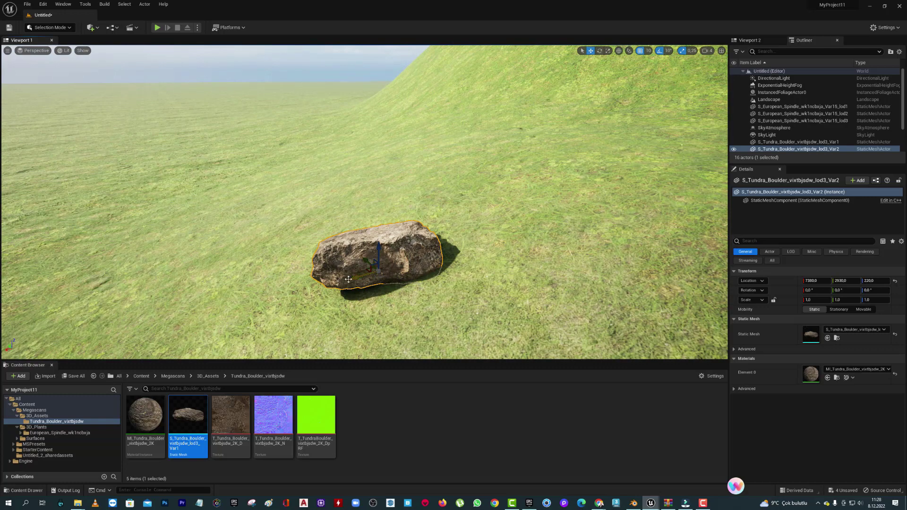
# Step: Nudge the boulder along X and scale it up to 2.25
pyautogui.moveTo(355, 274)
pyautogui.mouseDown()
pyautogui.moveTo(343, 271)
pyautogui.moveTo(371, 239)
pyautogui.mouseUp()
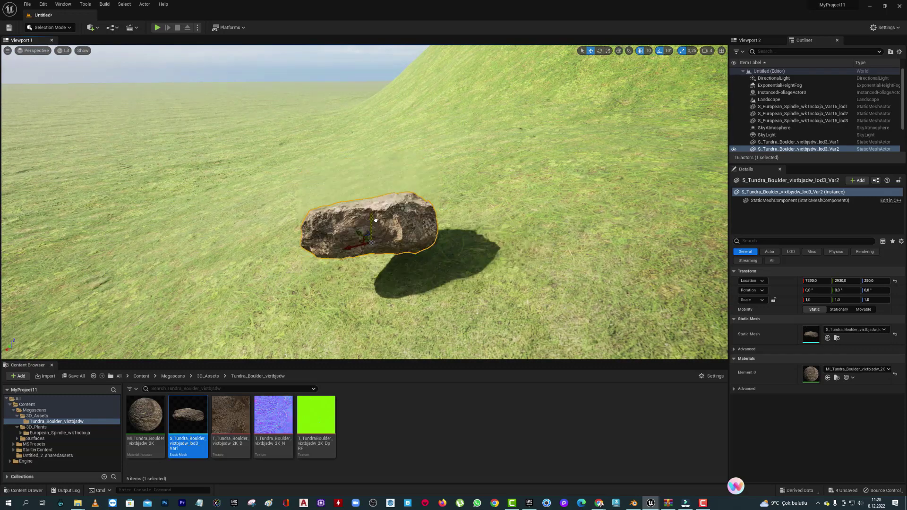
pyautogui.click(608, 50)
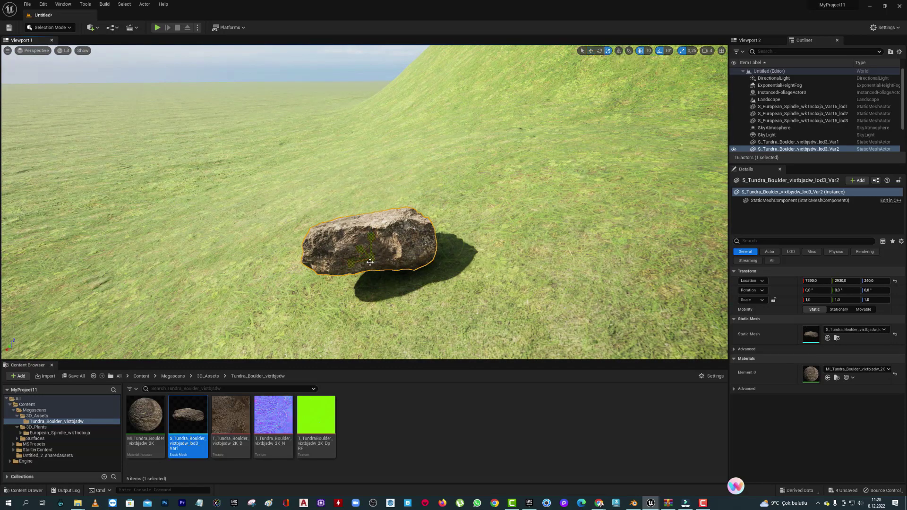
pyautogui.moveTo(364, 255); pyautogui.dragTo(387, 231)
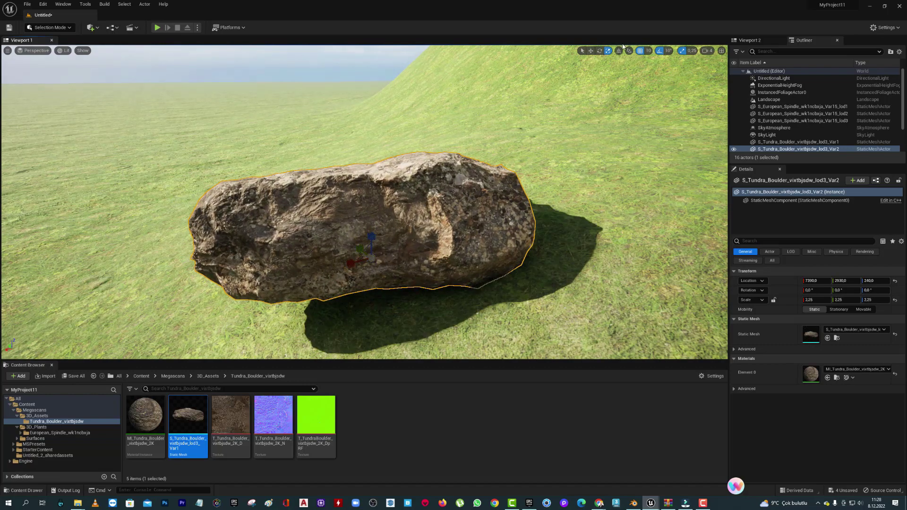
# Step: Rotate the boulder to about -130° and sink it down to height 170
pyautogui.click(600, 51)
pyautogui.press('f')
pyautogui.scroll(-3, 404, 199)
pyautogui.moveTo(425, 208); pyautogui.dragTo(462, 29)
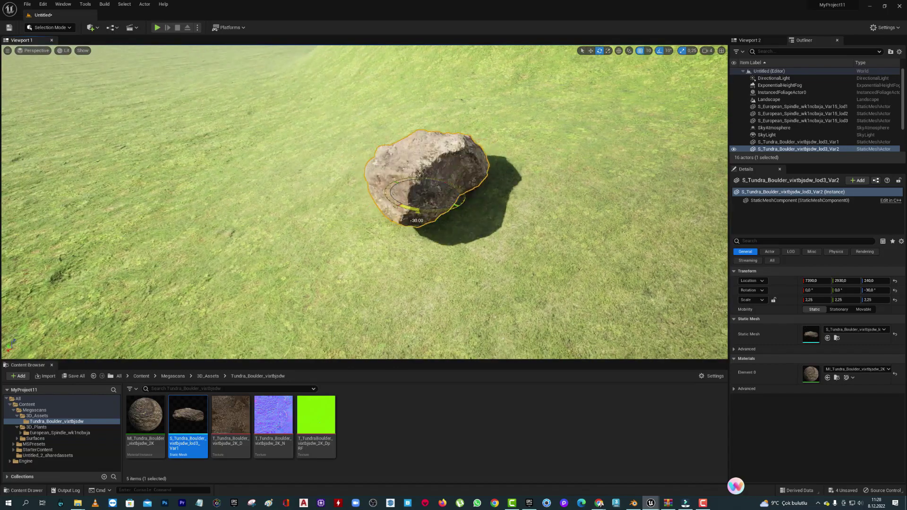
pyautogui.click(590, 51)
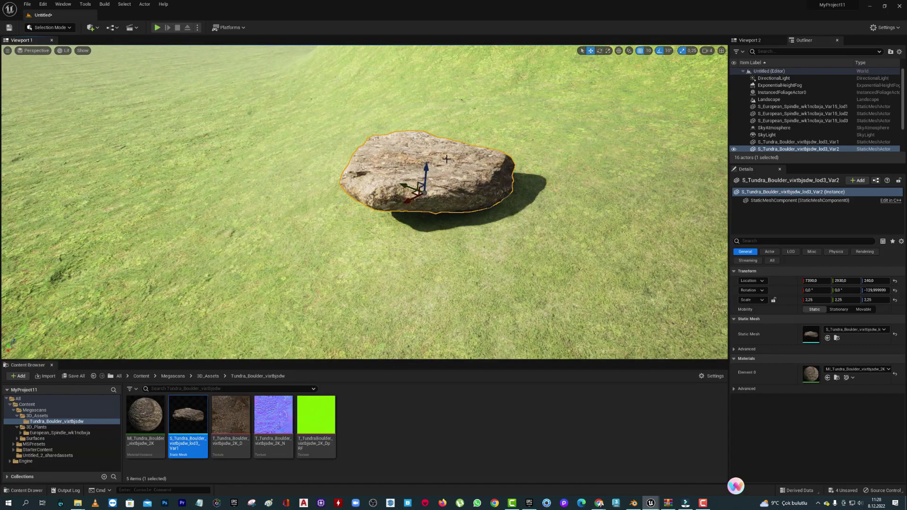
pyautogui.moveTo(425, 166); pyautogui.dragTo(425, 199)
pyautogui.moveTo(426, 198)
pyautogui.mouseDown(button='right')
pyautogui.moveTo(359, 246)
pyautogui.moveTo(361, 265)
pyautogui.mouseUp(button='right')
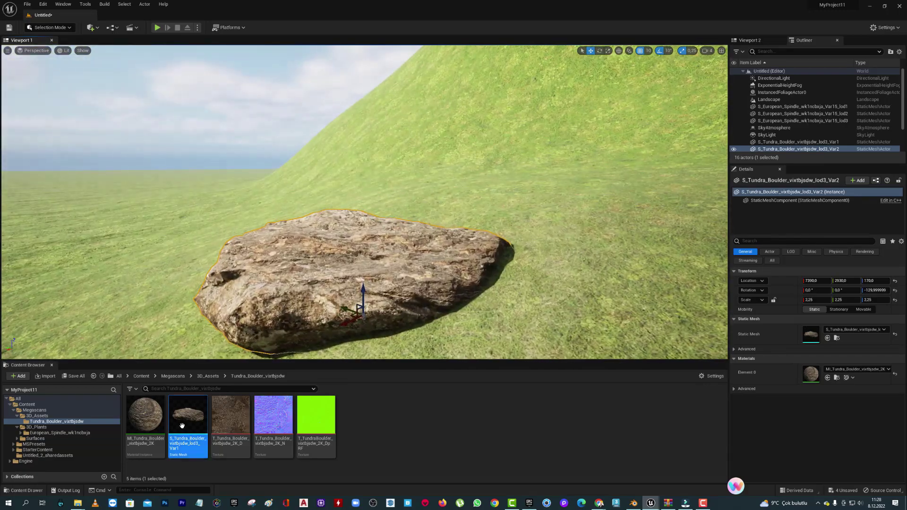
# Step: In MI_Tundra_Boulder, try pink and teal Albedo Tint colours, then discard and disable the tint
pyautogui.doubleClick(145, 416)
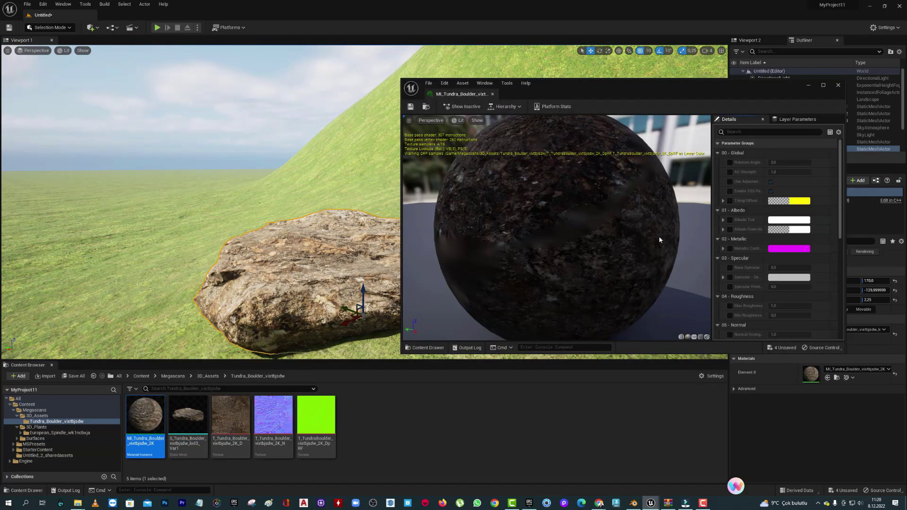
pyautogui.click(789, 219)
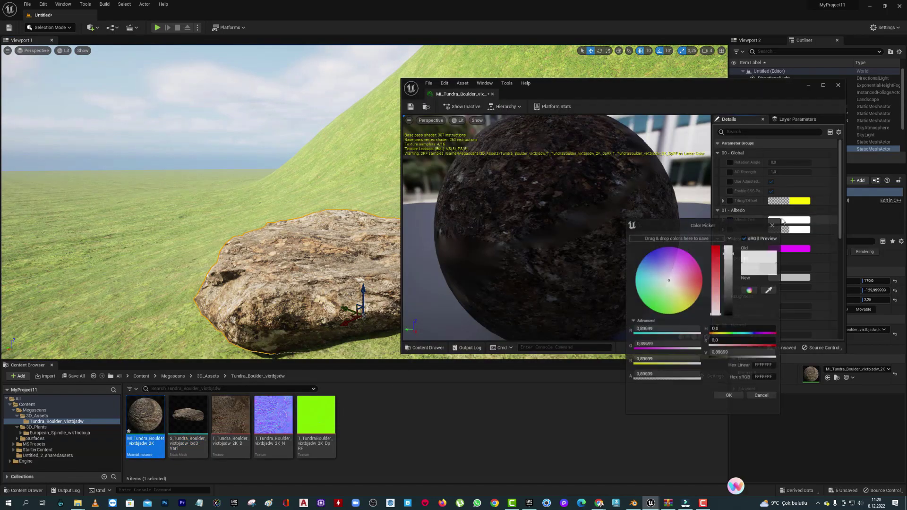
pyautogui.click(681, 259)
pyautogui.click(649, 288)
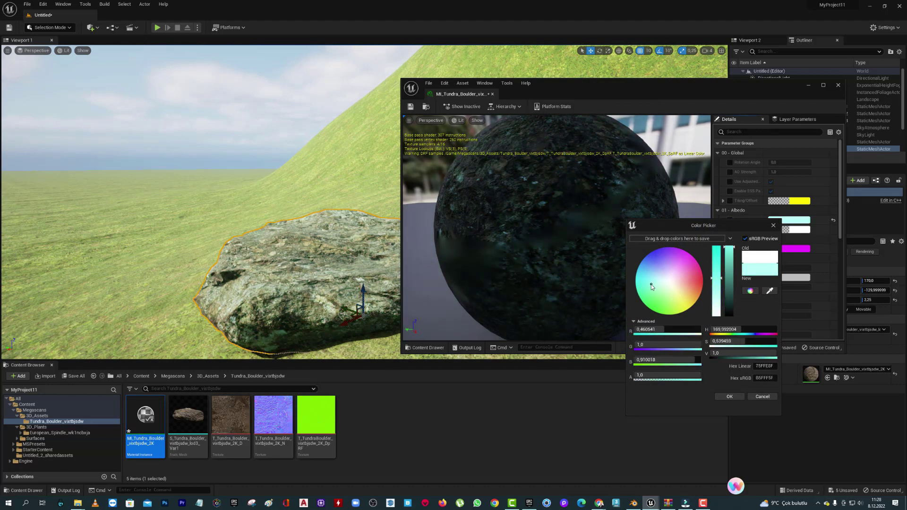
pyautogui.moveTo(730, 280); pyautogui.dragTo(730, 271)
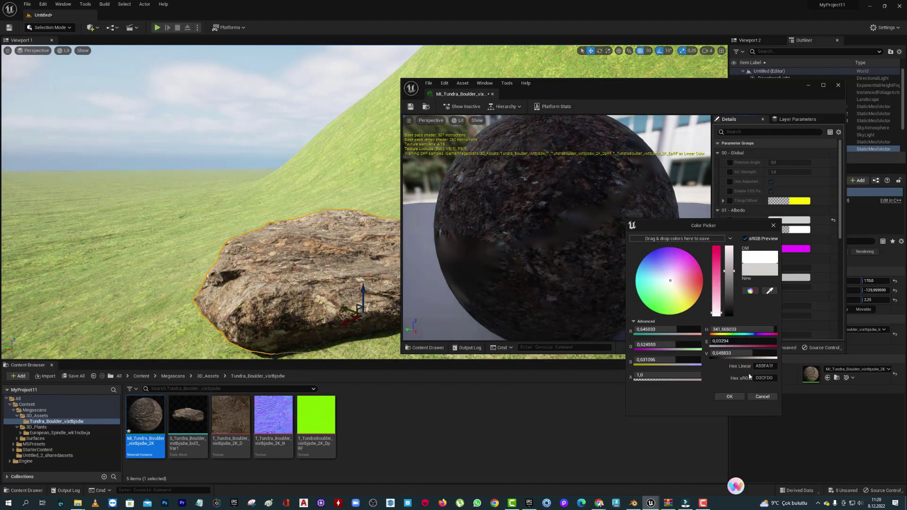
pyautogui.click(759, 397)
pyautogui.click(729, 220)
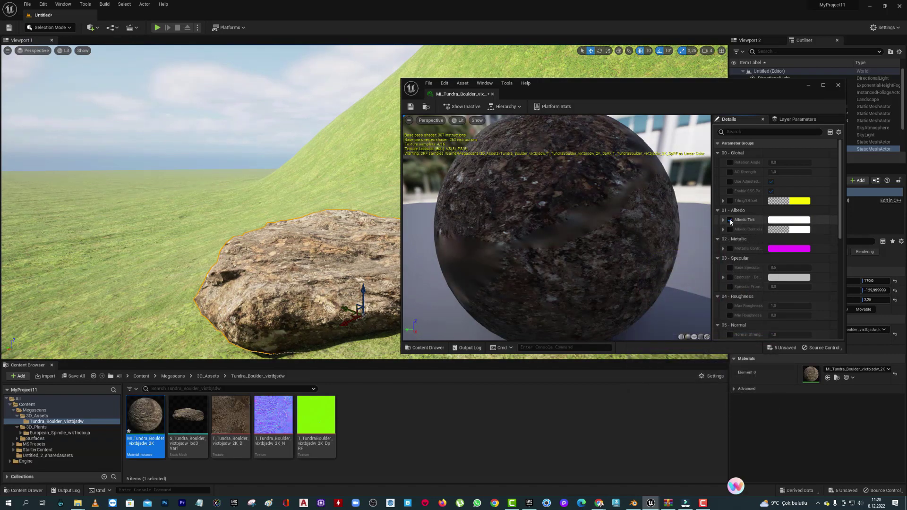
# Step: Test a 90° Rotation Angle, reset and disable it, then enable the Tiling/Offset override
pyautogui.click(730, 162)
pyautogui.click(786, 162)
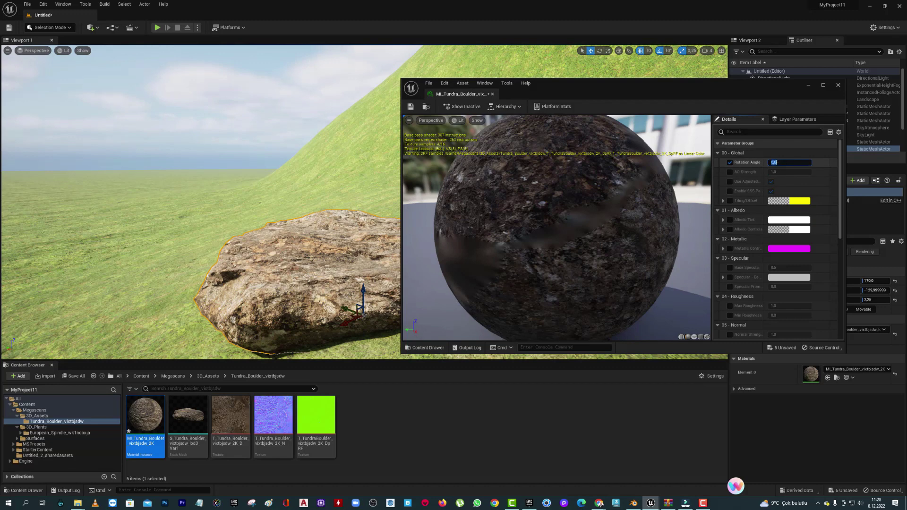
pyautogui.write('90')
pyautogui.press('Return')
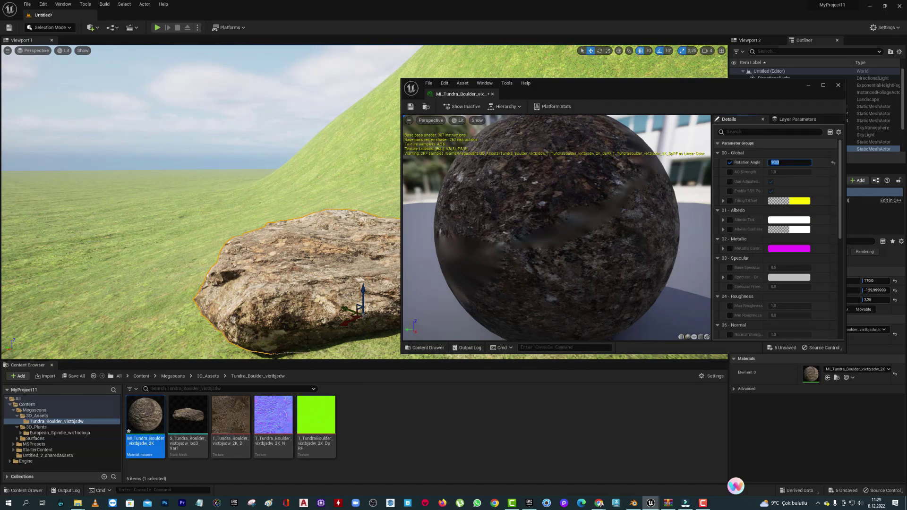
pyautogui.click(832, 162)
pyautogui.click(730, 163)
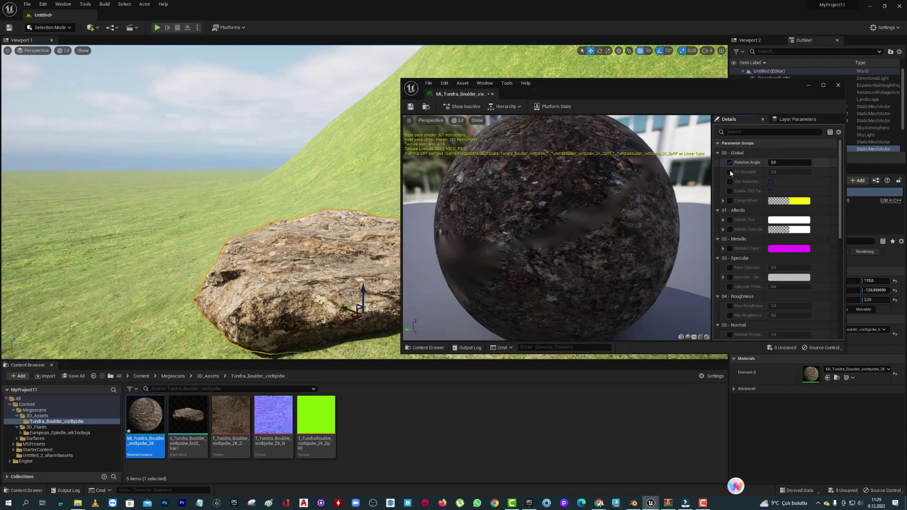
pyautogui.click(730, 201)
# Step: Try 0.5 for Tiling X, Tiling Y, Offset X and Offset Y
pyautogui.click(723, 201)
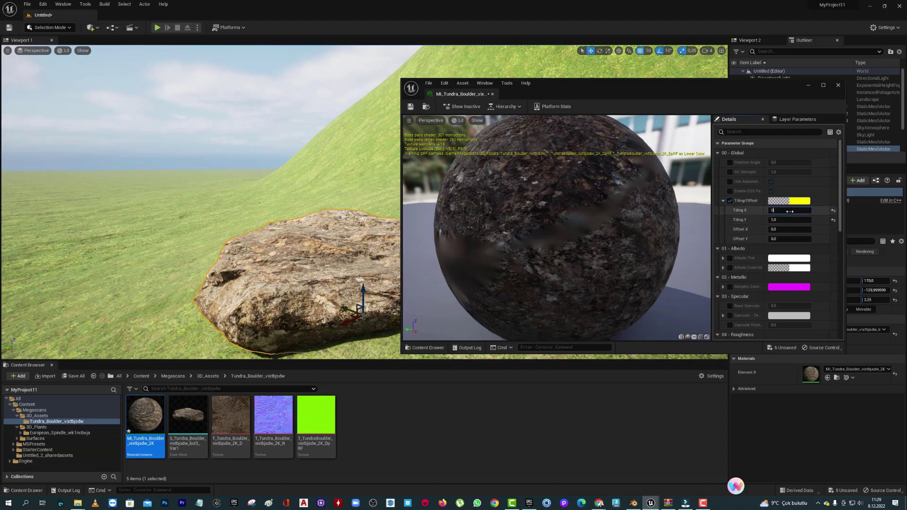
pyautogui.write('.5')
pyautogui.press('Return')
pyautogui.click(777, 219)
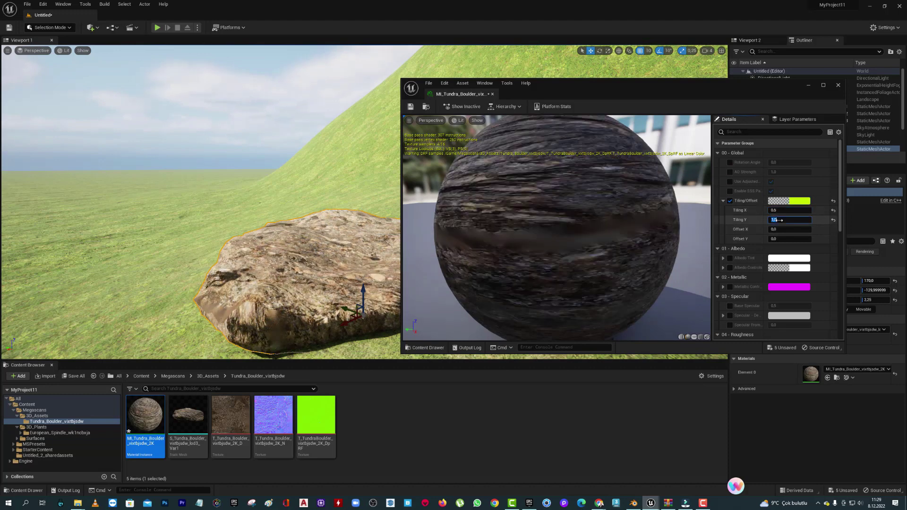
pyautogui.write('.5')
pyautogui.press('Return')
pyautogui.click(784, 229)
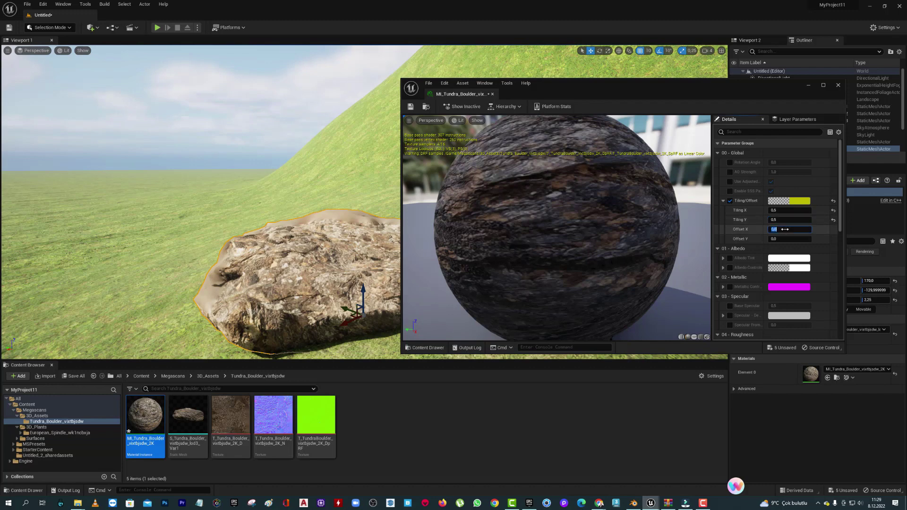
pyautogui.press('Return')
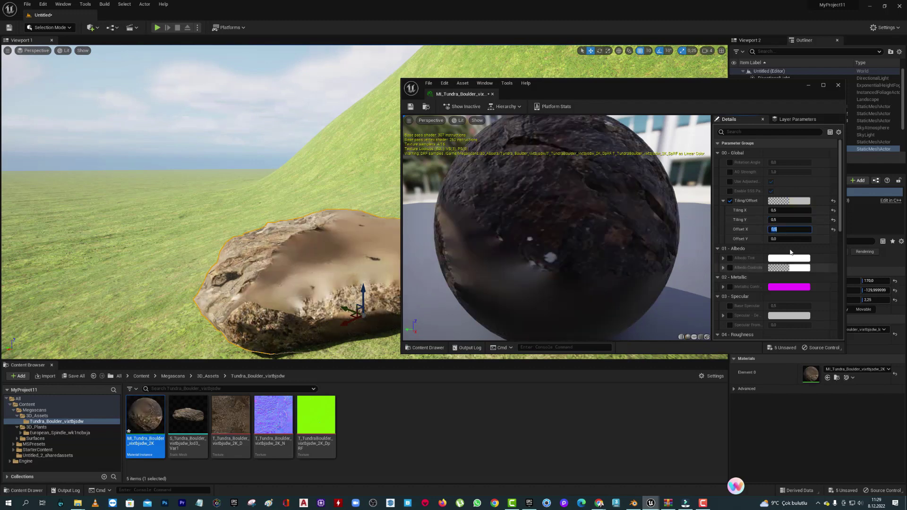
pyautogui.click(775, 239)
pyautogui.write('.5')
pyautogui.press('Return')
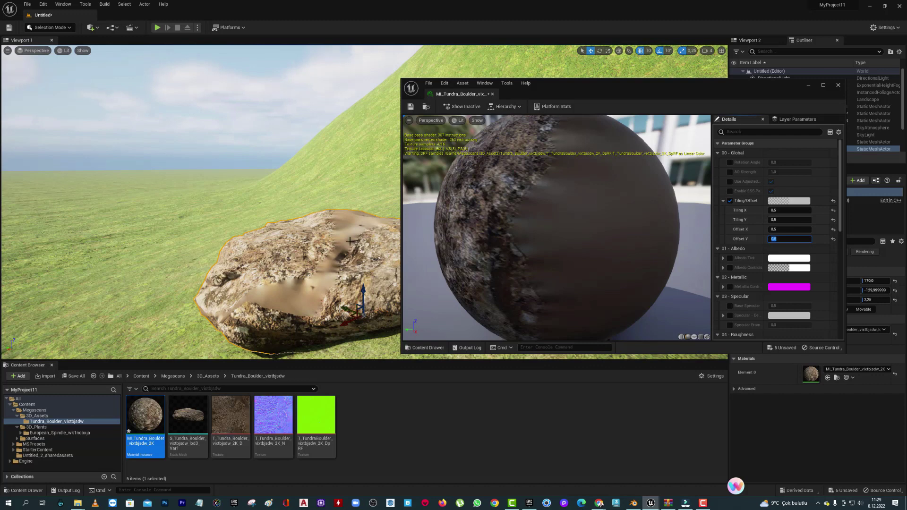
# Step: Reset Tiling X/Y, Offset X/Y and the whole Tiling/Offset parameter to defaults
pyautogui.click(833, 210)
pyautogui.click(833, 220)
pyautogui.click(833, 229)
pyautogui.click(833, 239)
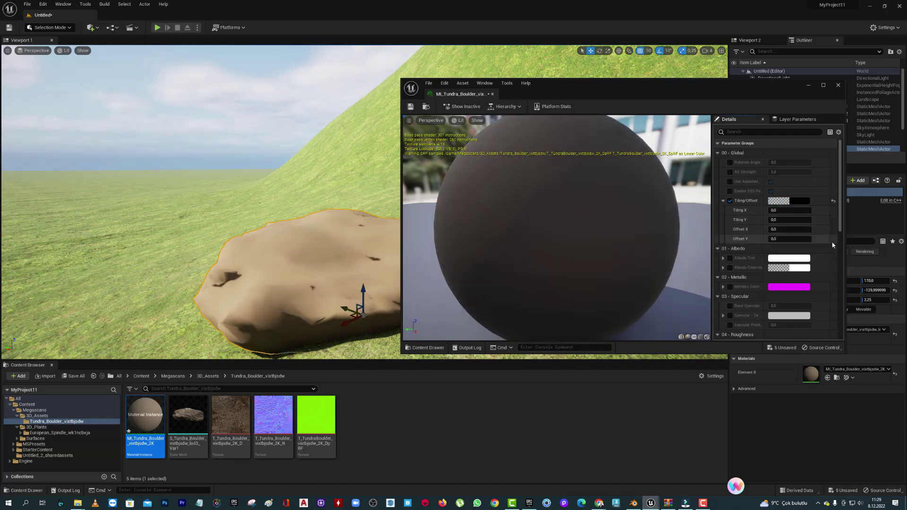
pyautogui.click(833, 201)
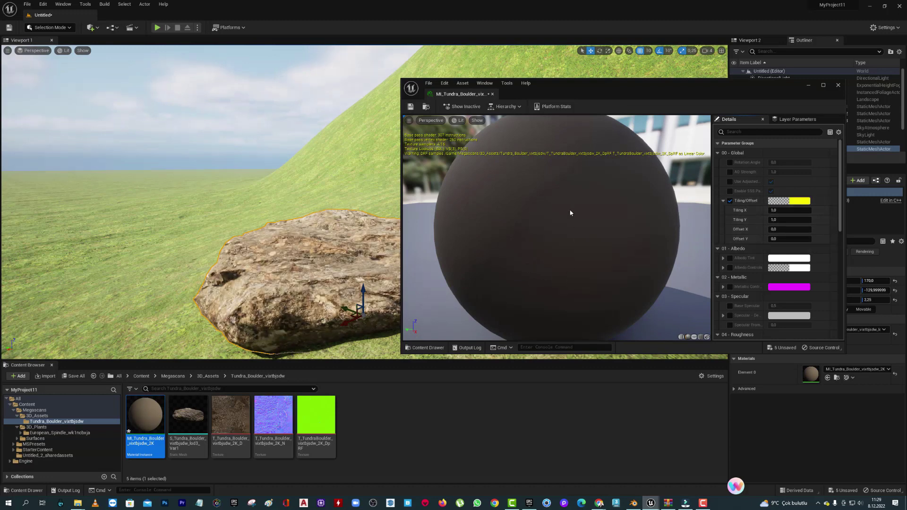
# Step: Cancel the Tiling/Offset color picker, briefly try Tiling X 1.5, and keep tiling at 1.0
pyautogui.click(777, 202)
pyautogui.click(737, 255)
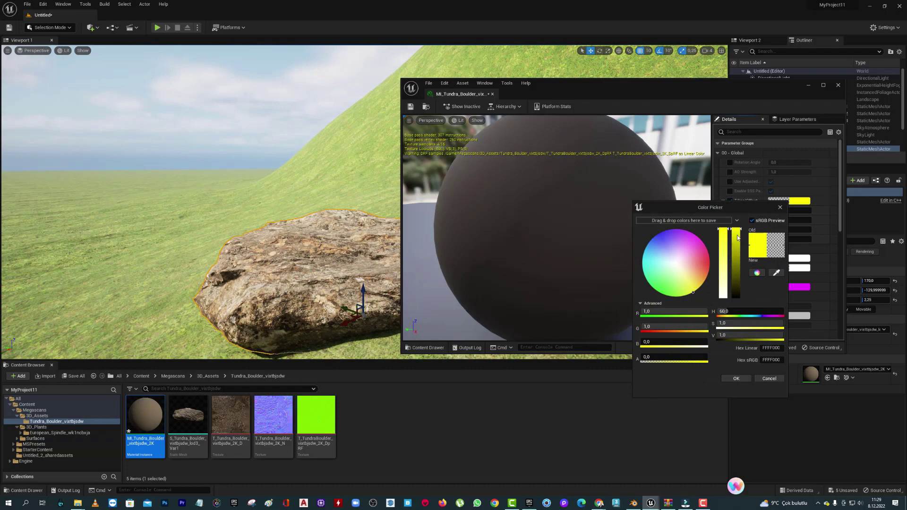
pyautogui.moveTo(737, 256); pyautogui.dragTo(731, 240)
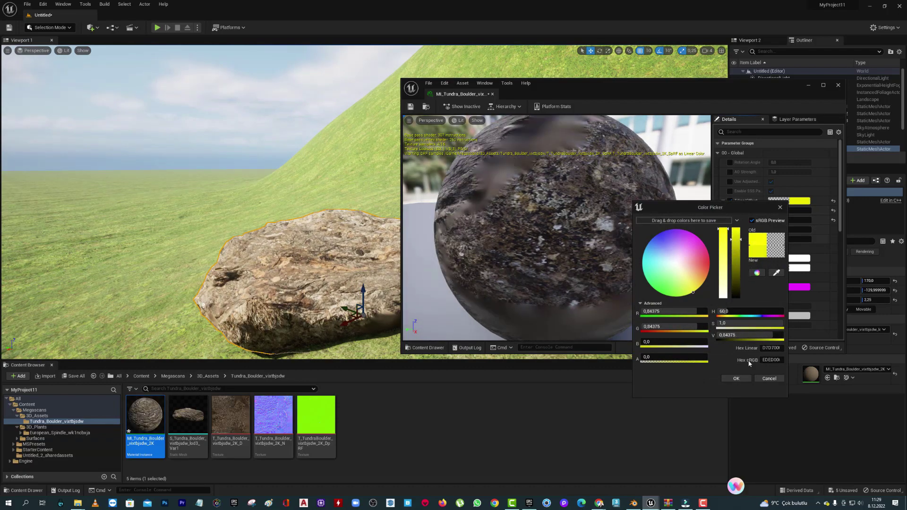
pyautogui.click(766, 378)
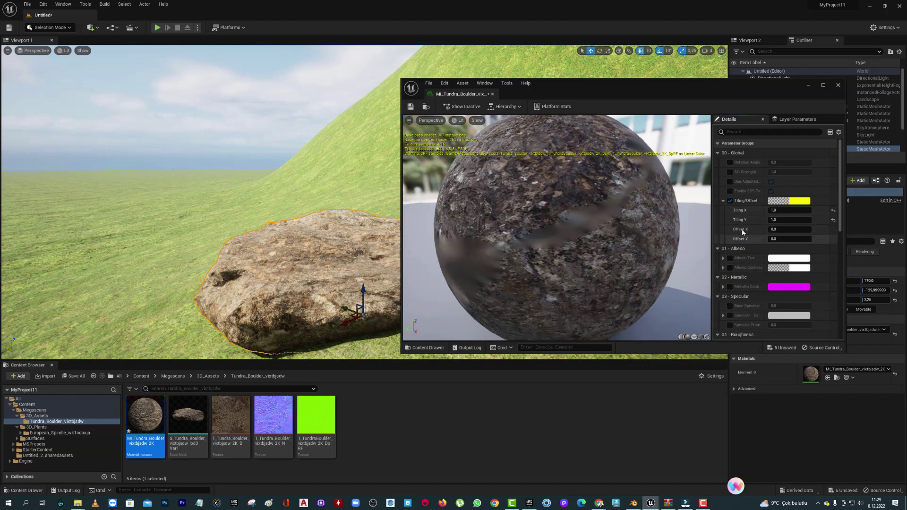
pyautogui.click(834, 210)
pyautogui.click(834, 221)
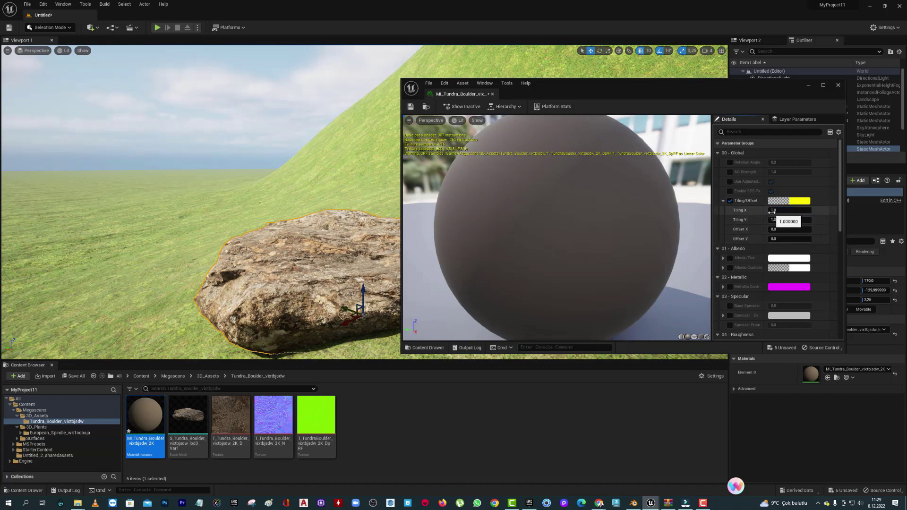
pyautogui.moveTo(788, 213); pyautogui.dragTo(784, 219)
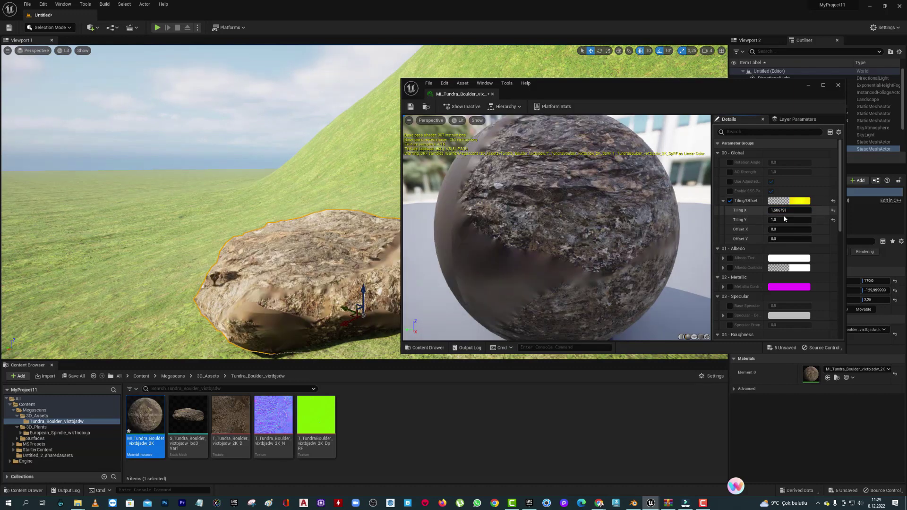
pyautogui.click(833, 211)
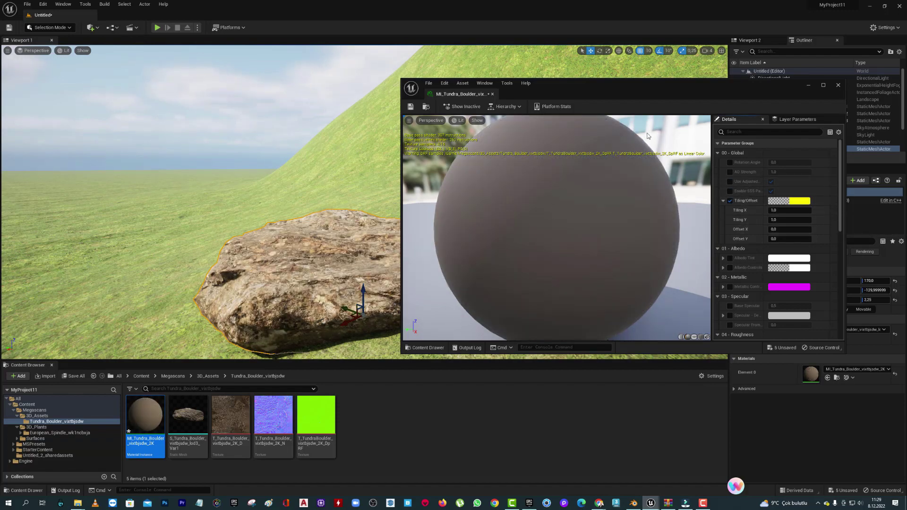
# Step: Enable the Max Roughness override and set it to 0.5, with the boulder visible beside the editor
pyautogui.scroll(-3, 767, 287)
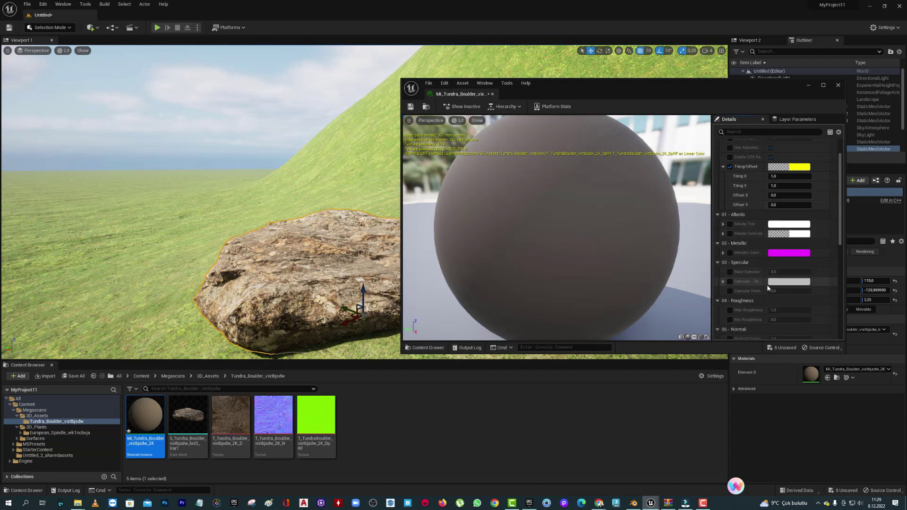
pyautogui.scroll(-1, 768, 287)
pyautogui.scroll(-1, 768, 288)
pyautogui.click(729, 287)
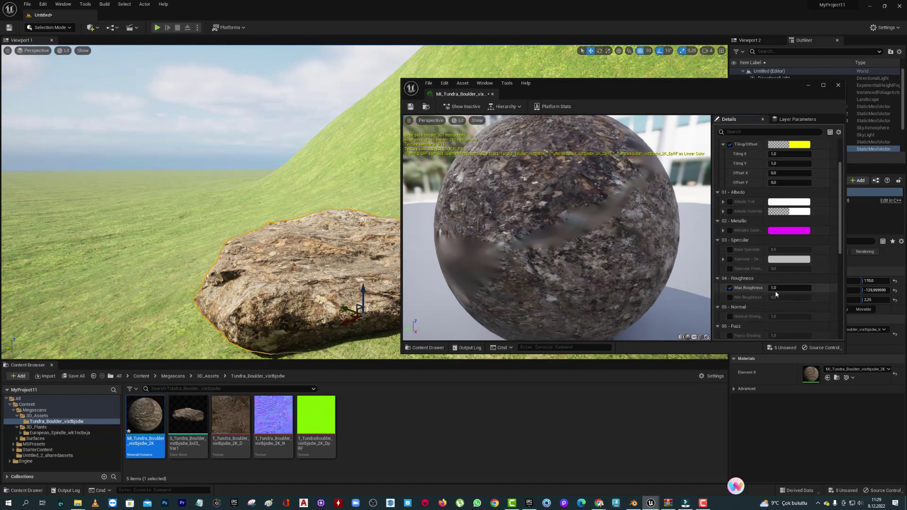
pyautogui.moveTo(776, 294)
pyautogui.mouseDown()
pyautogui.moveTo(803, 288)
pyautogui.moveTo(779, 287)
pyautogui.mouseUp()
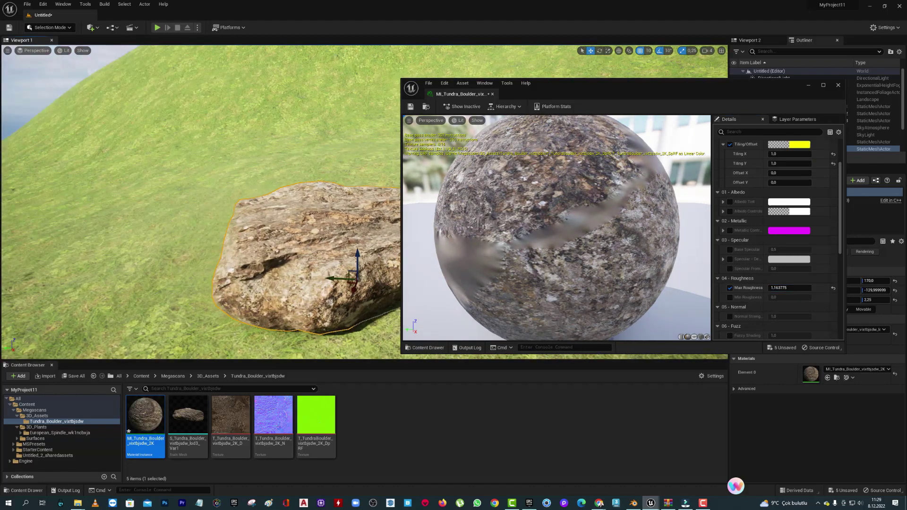
pyautogui.moveTo(236, 212); pyautogui.dragTo(264, 227, button='right')
pyautogui.click(794, 287)
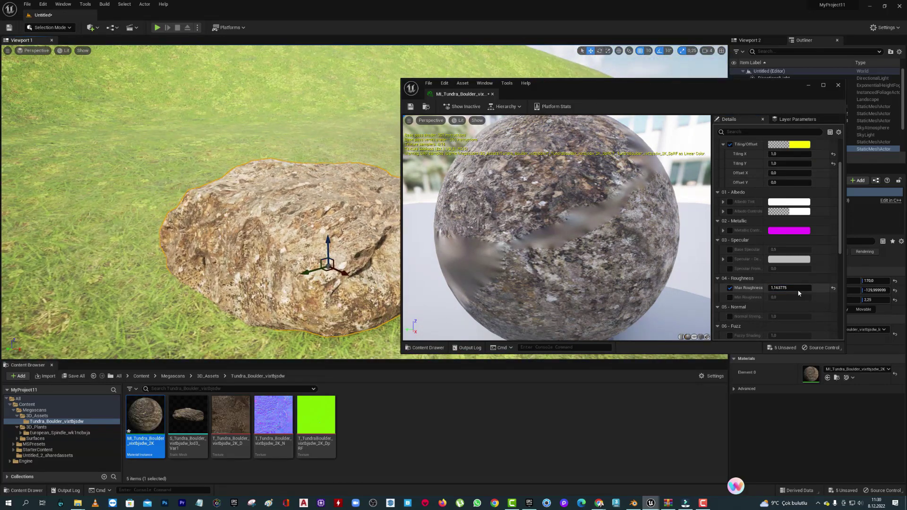
pyautogui.write('0.5')
pyautogui.press('Return')
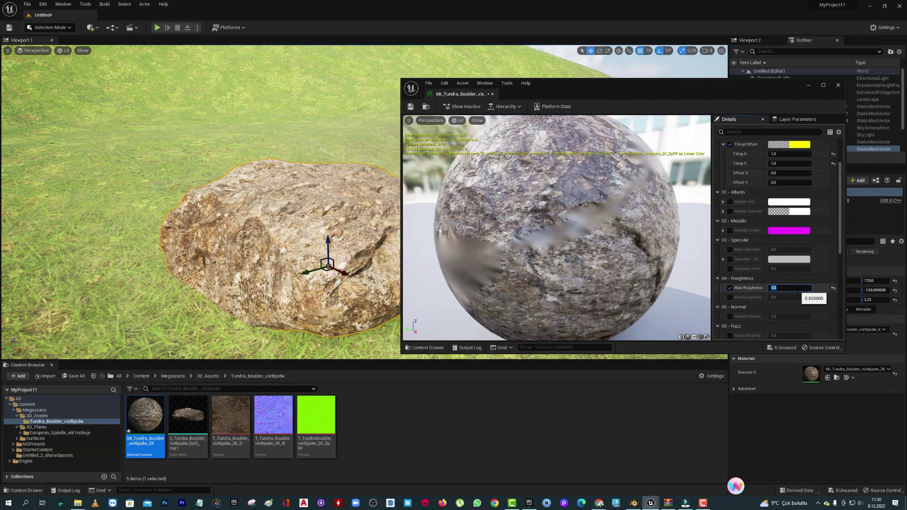
pyautogui.moveTo(236, 212)
pyautogui.mouseDown(button='right')
pyautogui.moveTo(255, 221)
pyautogui.moveTo(227, 222)
pyautogui.mouseUp(button='right')
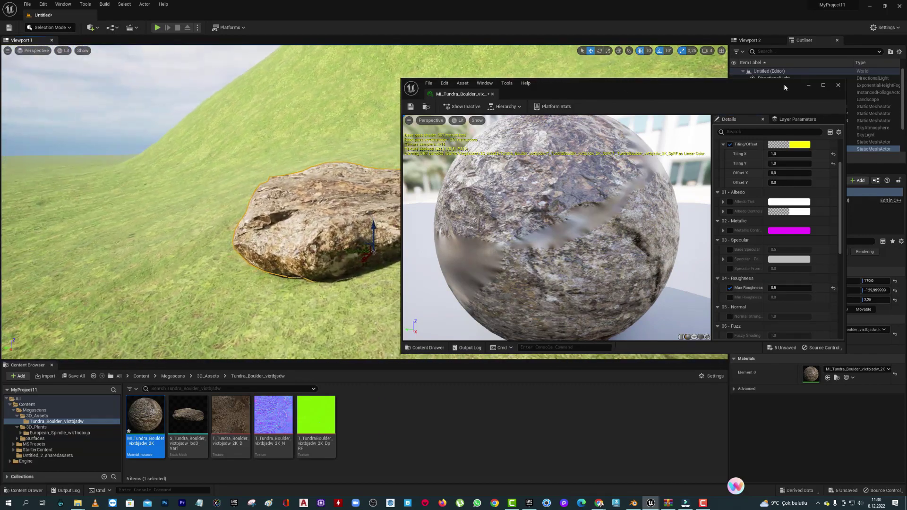
pyautogui.moveTo(784, 83); pyautogui.dragTo(887, 346)
# Step: Select the landscape and rotate the sun with Ctrl+L until the rock's shadow falls left
pyautogui.scroll(-2, 391, 217)
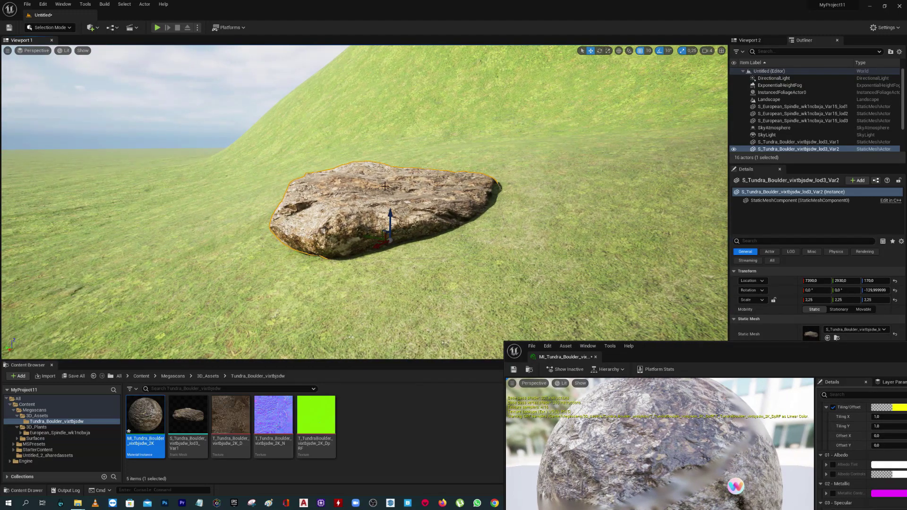
pyautogui.moveTo(385, 187); pyautogui.dragTo(344, 206, button='right')
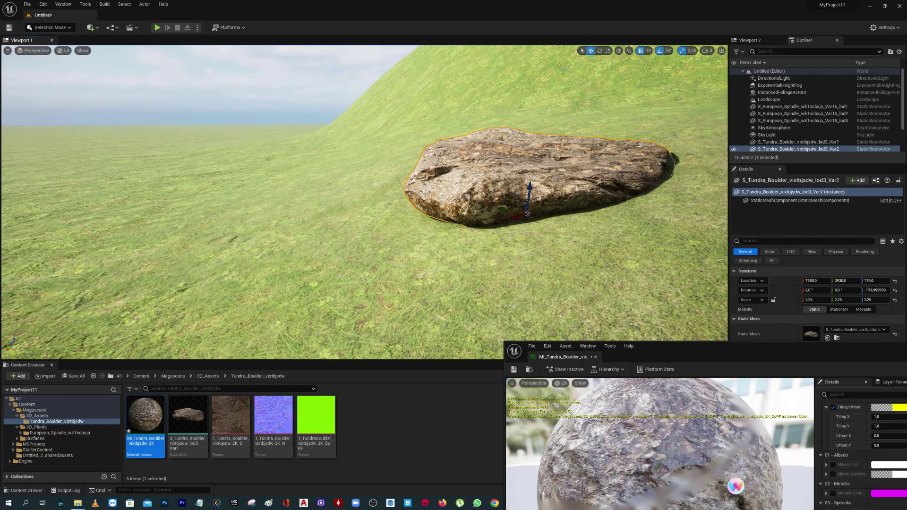
pyautogui.rightClick(351, 208)
pyautogui.click(318, 201)
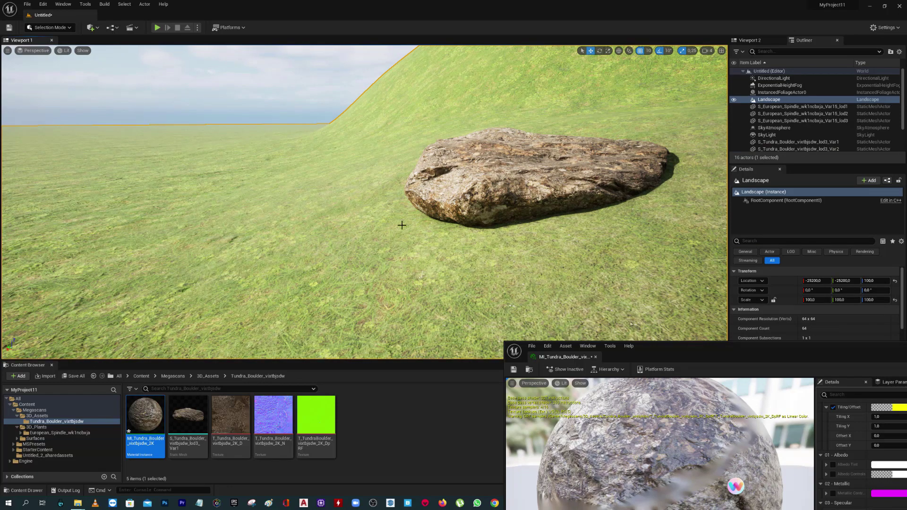
pyautogui.moveTo(402, 225); pyautogui.dragTo(378, 212, button='right')
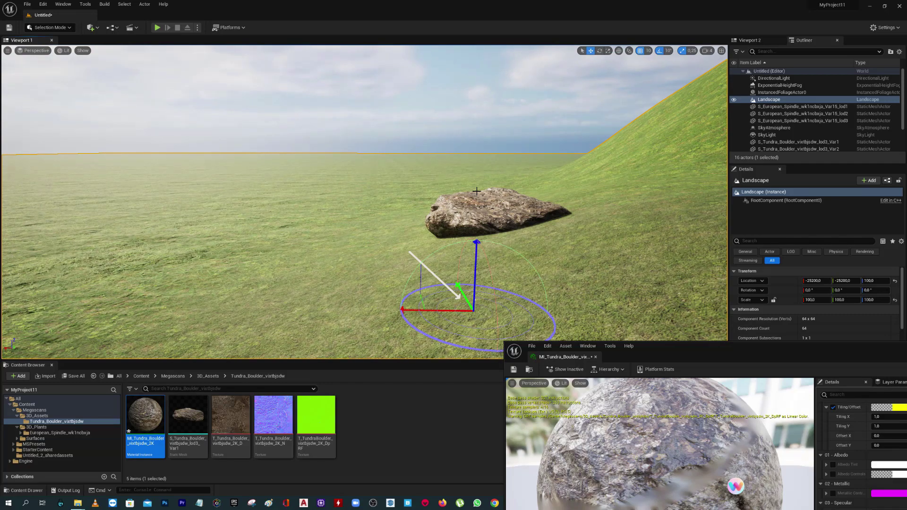
pyautogui.hotkey('ctrl', 'l')
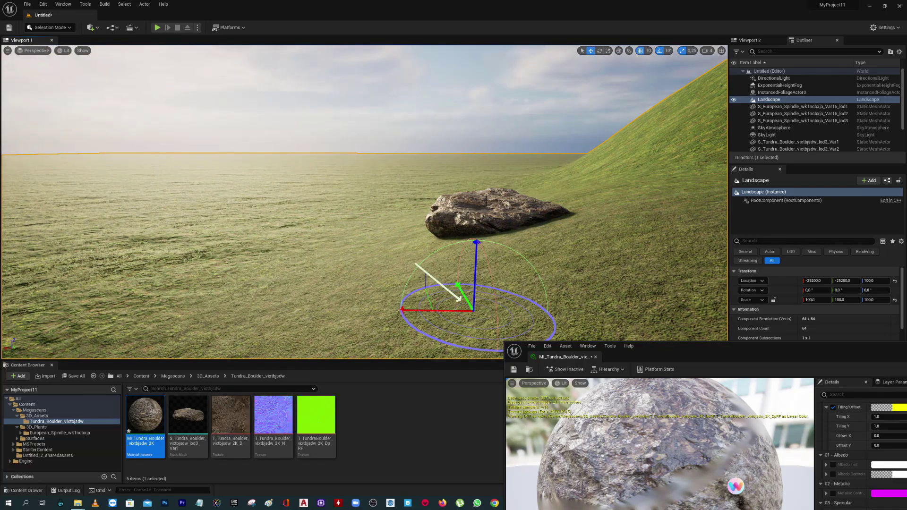
pyautogui.hotkey('ctrl', 'l')
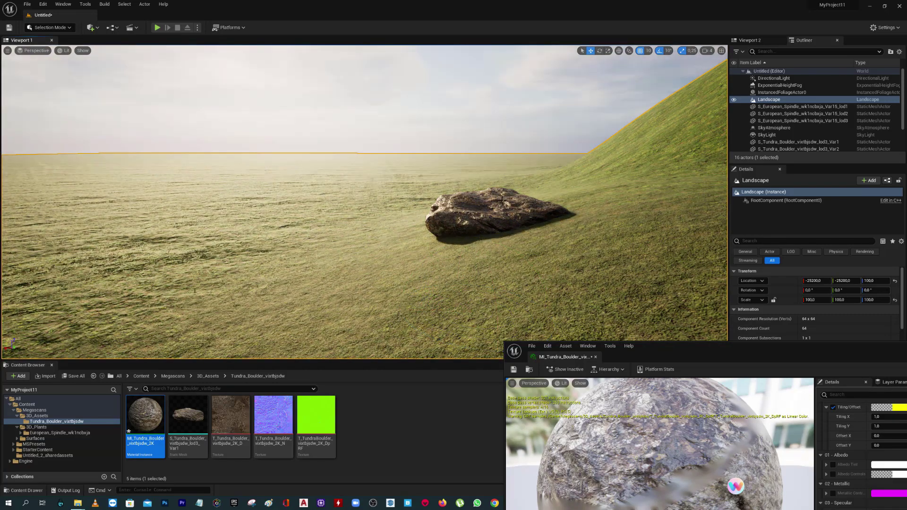
pyautogui.hotkey('ctrl', 'l')
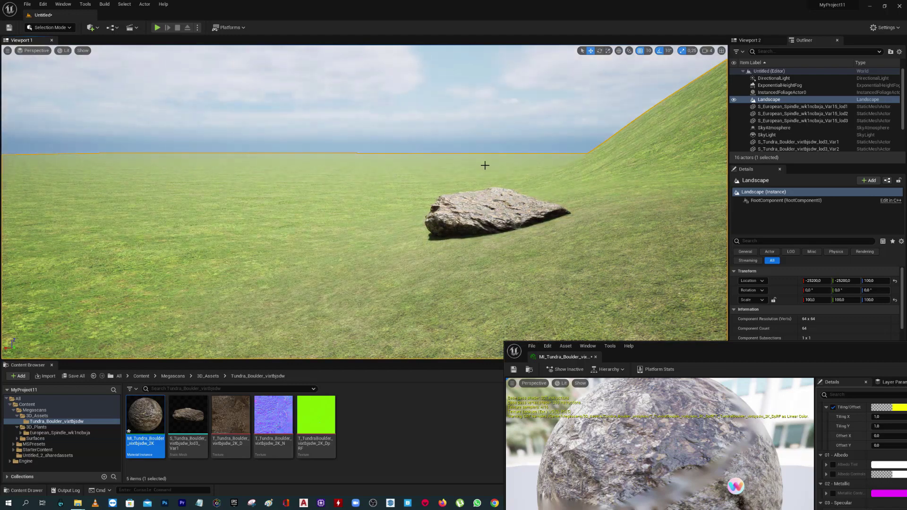
pyautogui.hotkey('ctrl', 'l')
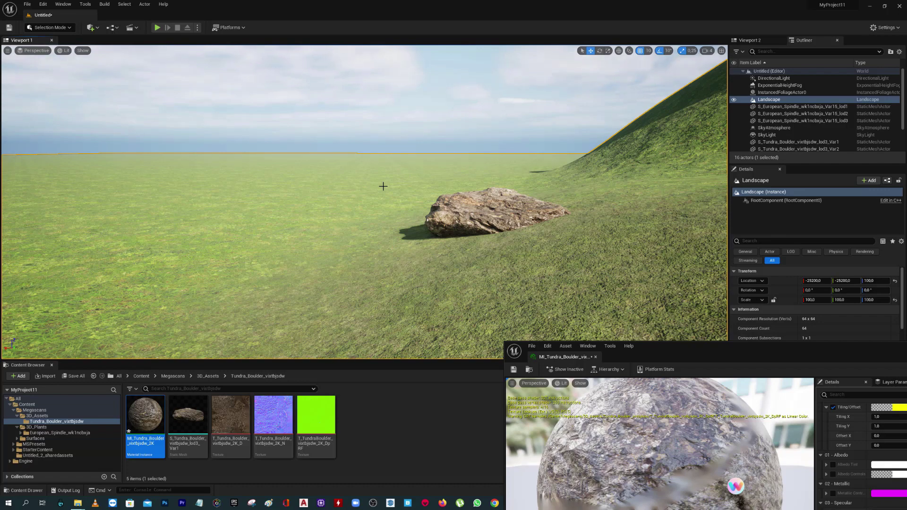
pyautogui.press('Escape')
# Step: Bring the boulder material editor back to centre and close it
pyautogui.moveTo(383, 186)
pyautogui.mouseDown(button='right')
pyautogui.moveTo(425, 174)
pyautogui.moveTo(463, 189)
pyautogui.moveTo(434, 175)
pyautogui.mouseUp(button='right')
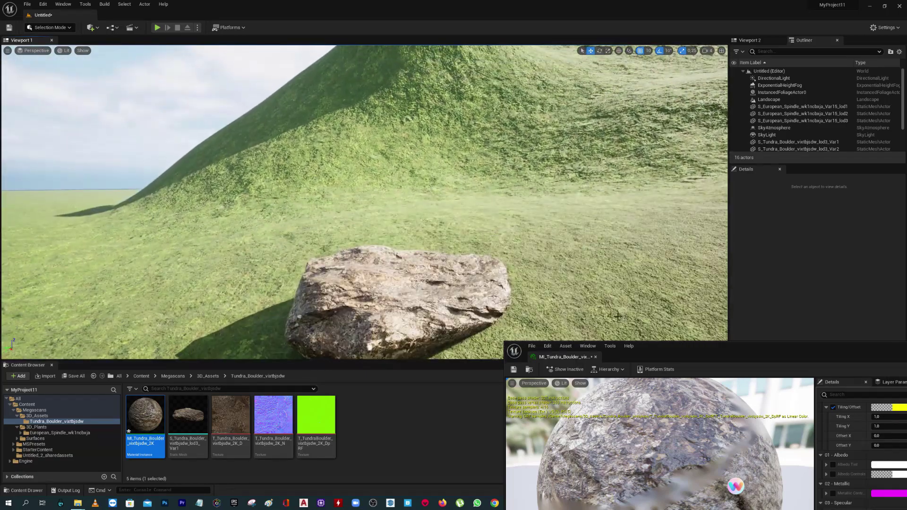
pyautogui.moveTo(717, 354)
pyautogui.mouseDown()
pyautogui.moveTo(571, 84)
pyautogui.moveTo(550, 99)
pyautogui.mouseUp()
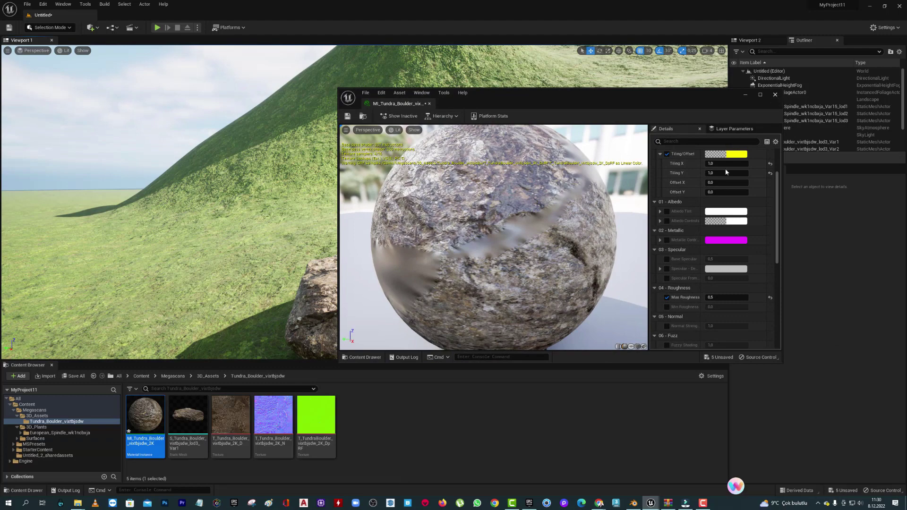
pyautogui.scroll(-1, 685, 214)
pyautogui.scroll(-1, 685, 226)
pyautogui.scroll(-1, 672, 271)
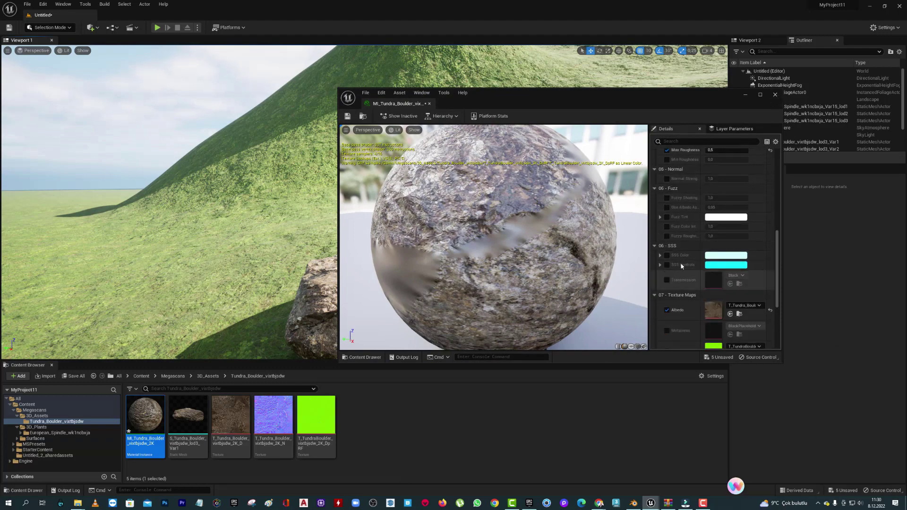
pyautogui.scroll(-1, 681, 267)
pyautogui.click(777, 93)
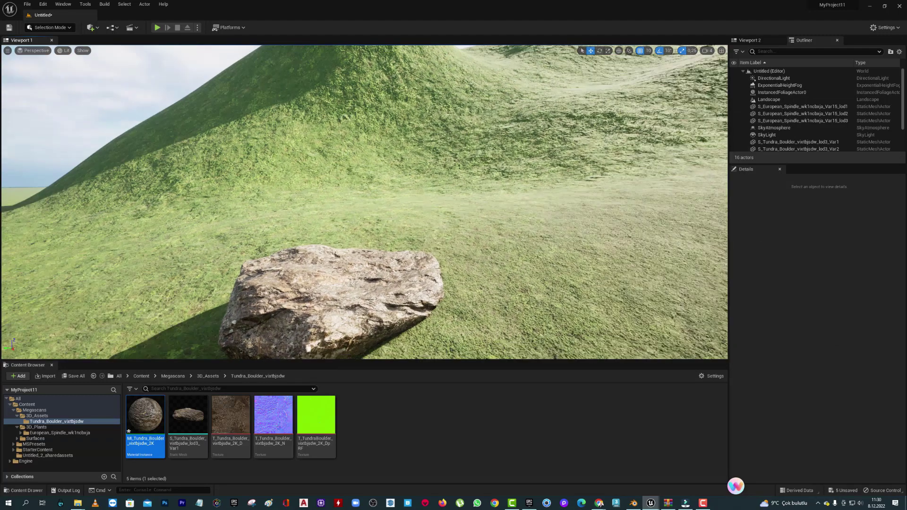
pyautogui.scroll(-3, 415, 190)
# Step: Place the European Spindle Var15 mesh beside the boulder and scale it to 2.75
pyautogui.click(60, 433)
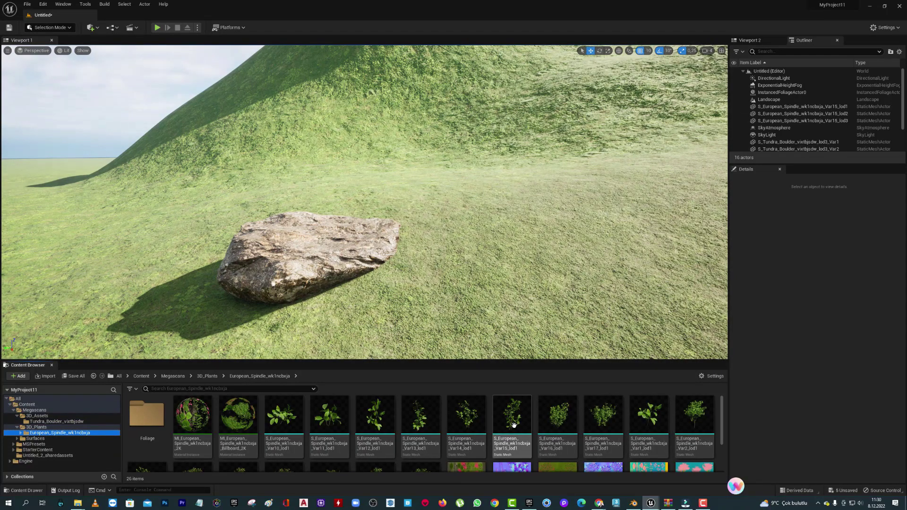
pyautogui.moveTo(512, 416); pyautogui.dragTo(423, 244)
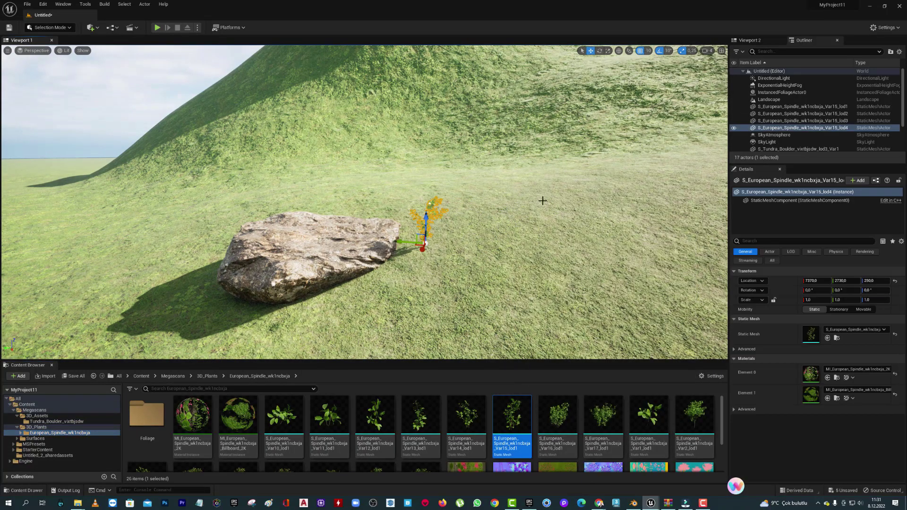
pyautogui.moveTo(542, 198); pyautogui.dragTo(631, 43)
pyautogui.click(608, 51)
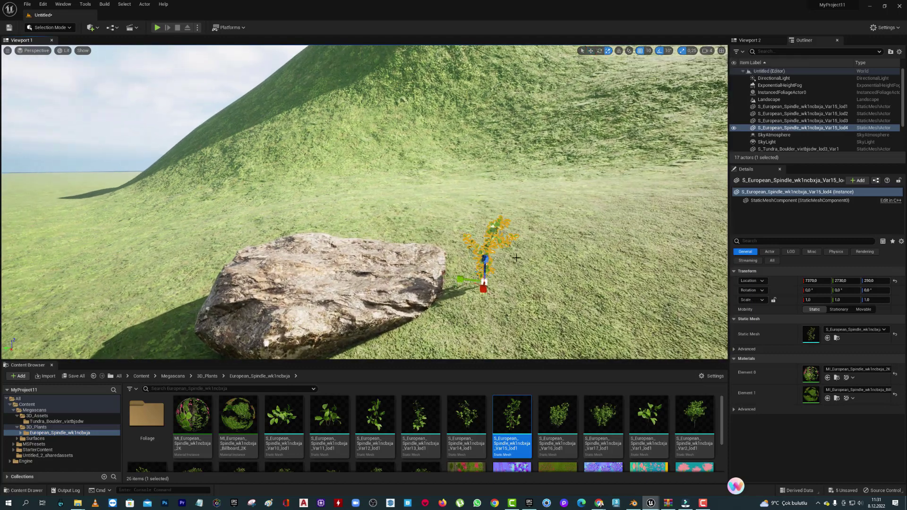
pyautogui.moveTo(504, 275)
pyautogui.keyDown('alt'); pyautogui.mouseDown()
pyautogui.moveTo(486, 278)
pyautogui.moveTo(486, 222)
pyautogui.mouseUp(); pyautogui.keyUp('alt')
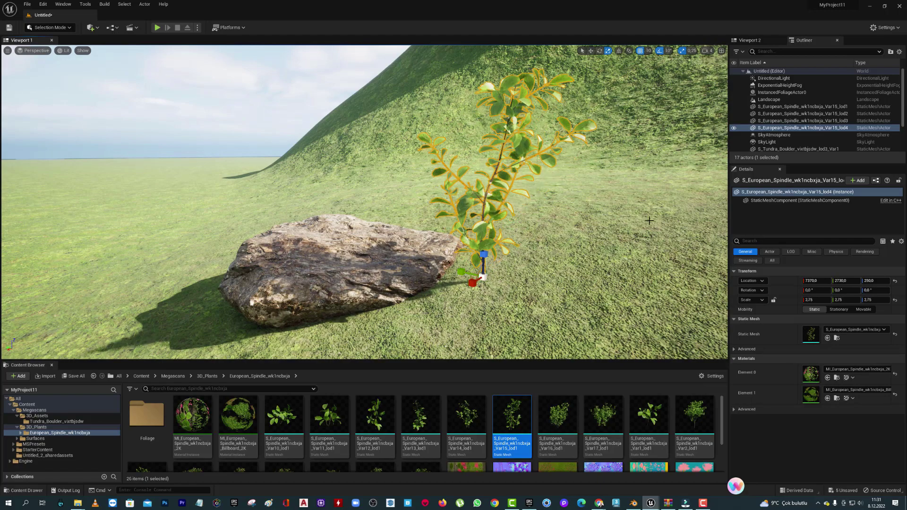
pyautogui.click(591, 293)
pyautogui.keyDown('alt'); pyautogui.moveTo(591, 293); pyautogui.dragTo(520, 283); pyautogui.keyUp('alt')
pyautogui.moveTo(519, 283)
pyautogui.mouseDown(button='right')
pyautogui.moveTo(473, 284)
pyautogui.moveTo(519, 283)
pyautogui.mouseUp(button='right')
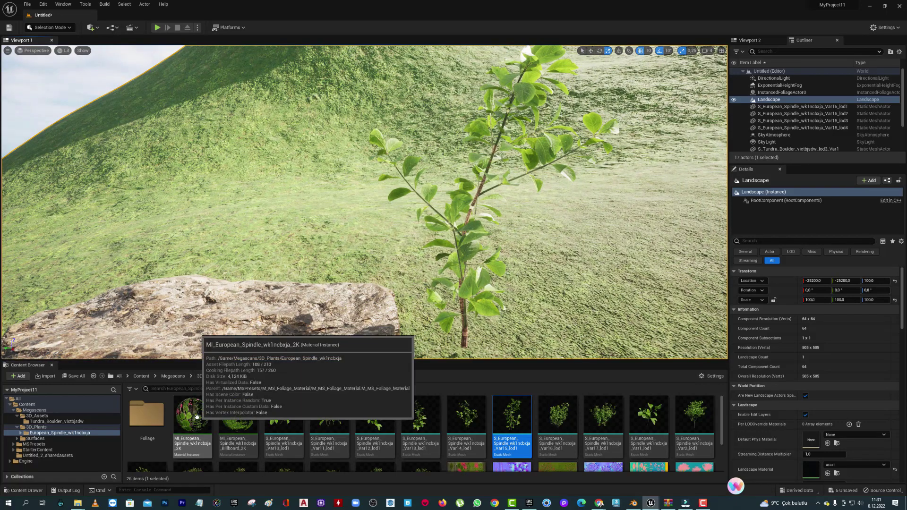
# Step: Open MI_European_Spindle_2K, move its editor aside and turn off the ORT texture override
pyautogui.doubleClick(191, 416)
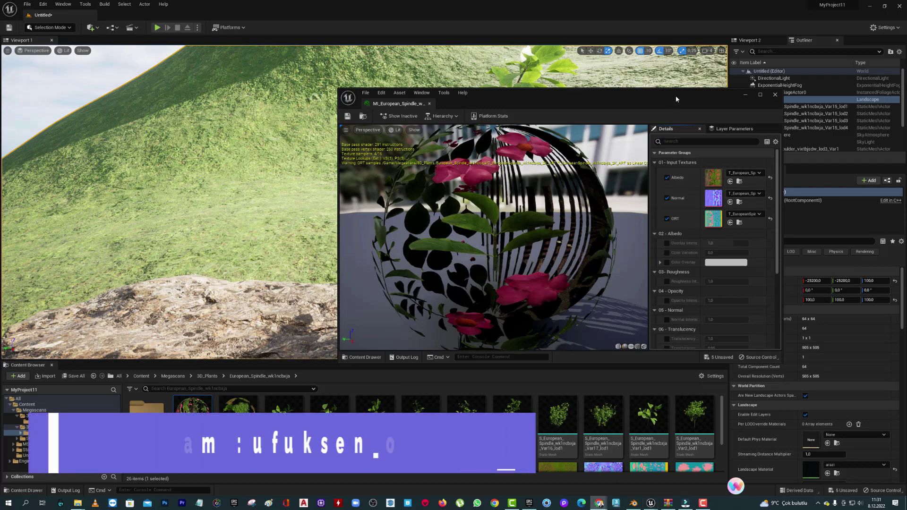
pyautogui.moveTo(614, 94); pyautogui.dragTo(291, 60)
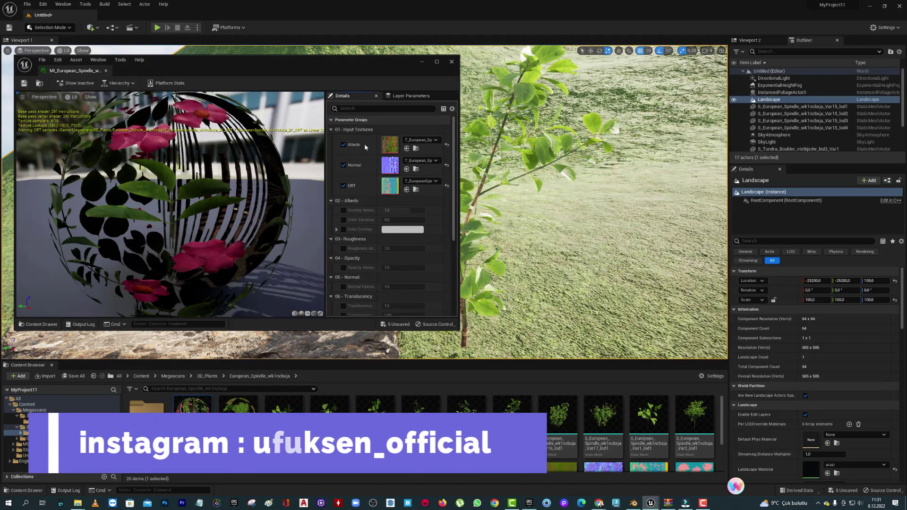
pyautogui.click(343, 185)
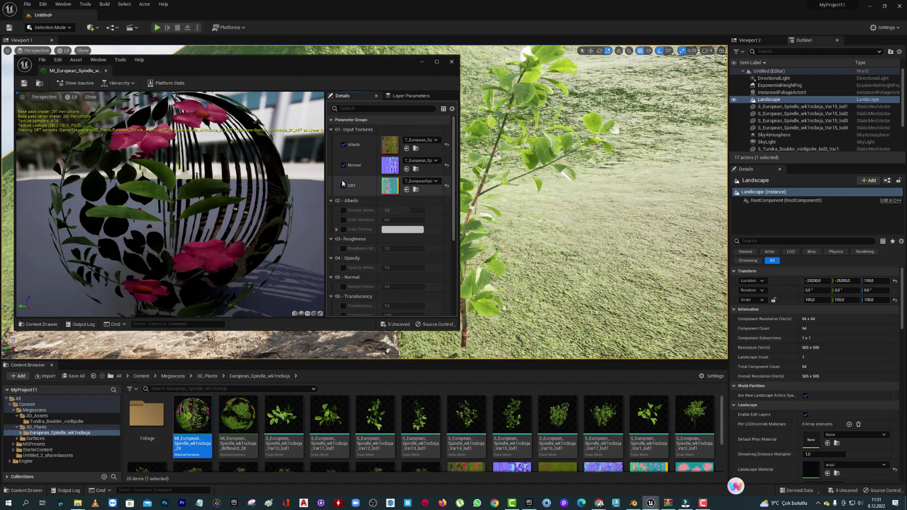
# Step: Enable the Translucency Strength override (1.0) under 06 - Translucency, editor placed beside the plant
pyautogui.scroll(-2, 344, 196)
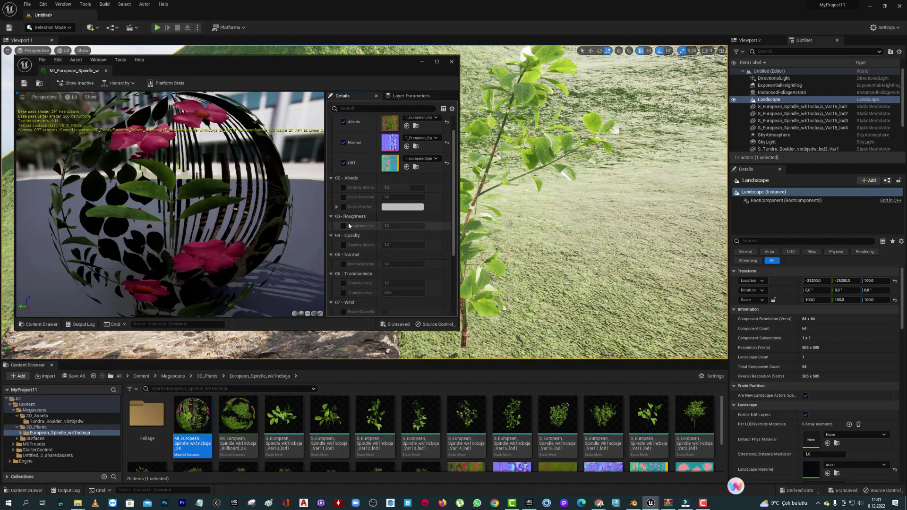
pyautogui.scroll(-3, 358, 129)
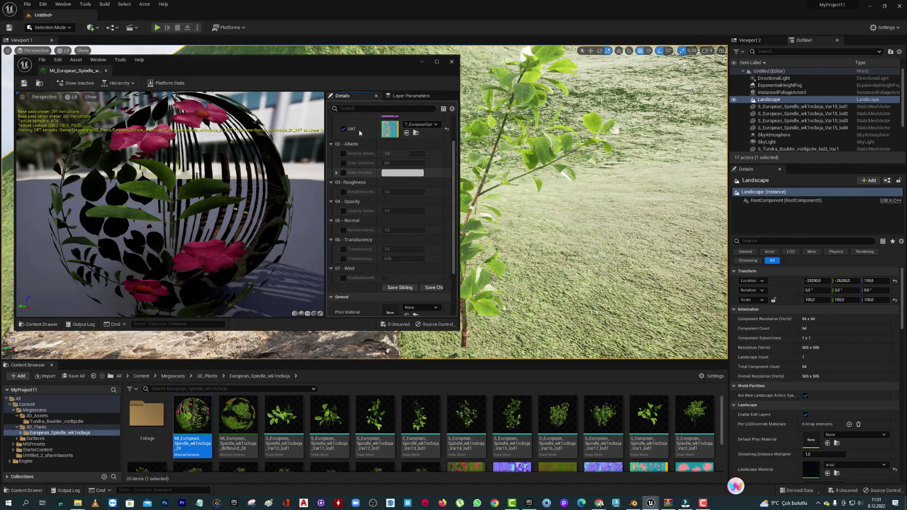
pyautogui.moveTo(359, 61); pyautogui.dragTo(208, 71)
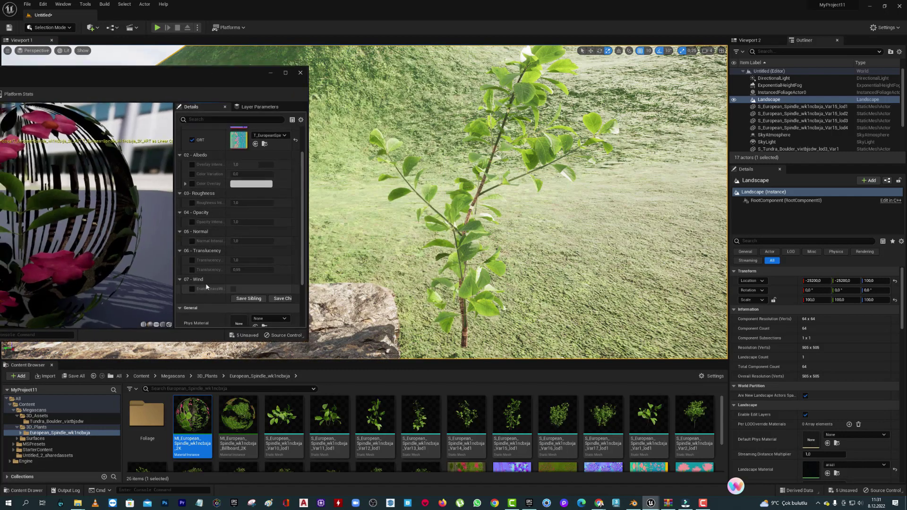
pyautogui.click(192, 260)
pyautogui.moveTo(228, 264); pyautogui.dragTo(249, 265)
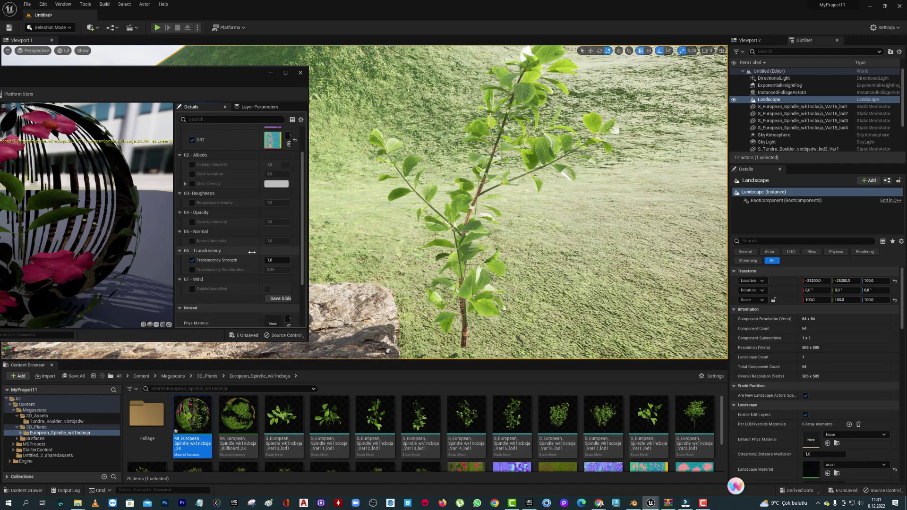
pyautogui.moveTo(201, 72); pyautogui.dragTo(252, 71)
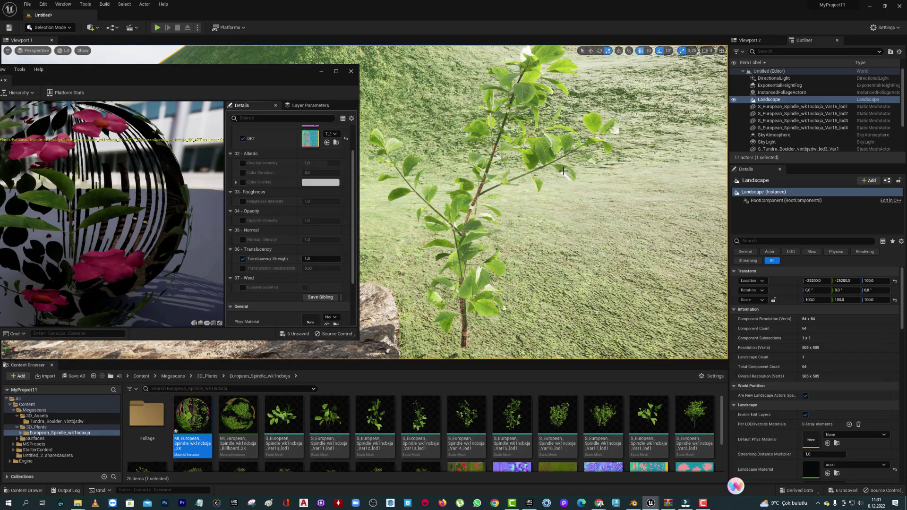
# Step: Lower the selected spindle plant into the ground to Z 220
pyautogui.click(465, 271)
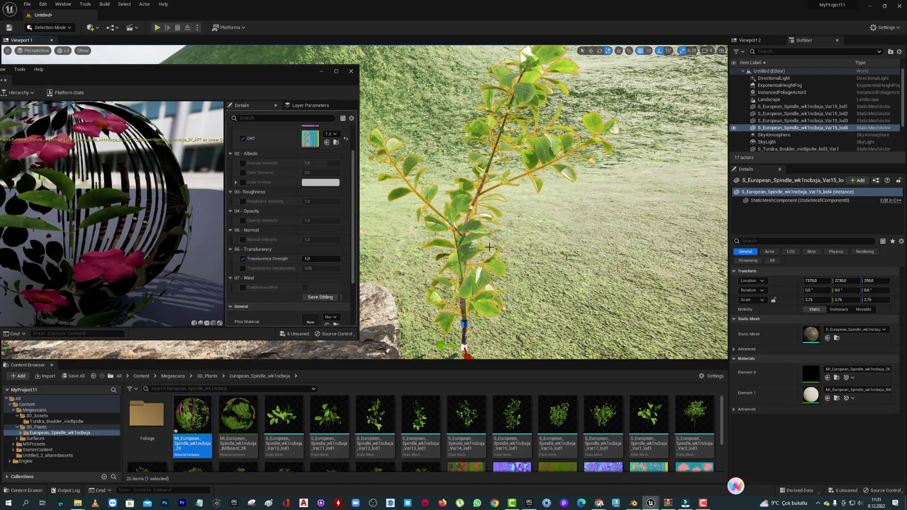
pyautogui.press('f')
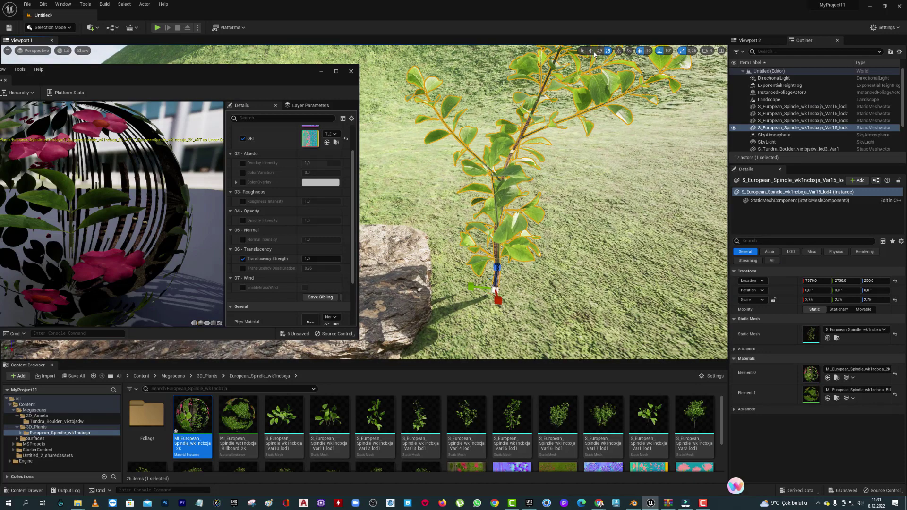
pyautogui.click(591, 51)
pyautogui.moveTo(497, 271); pyautogui.dragTo(494, 307)
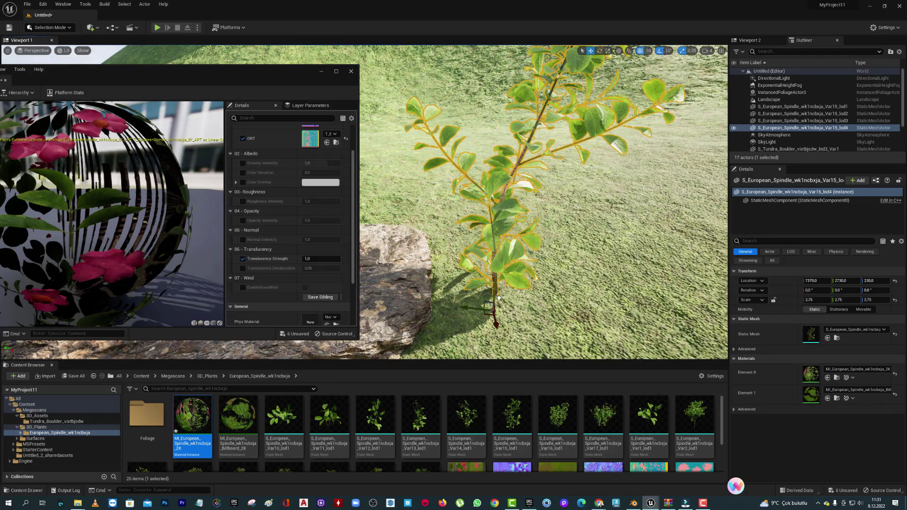
pyautogui.press('f')
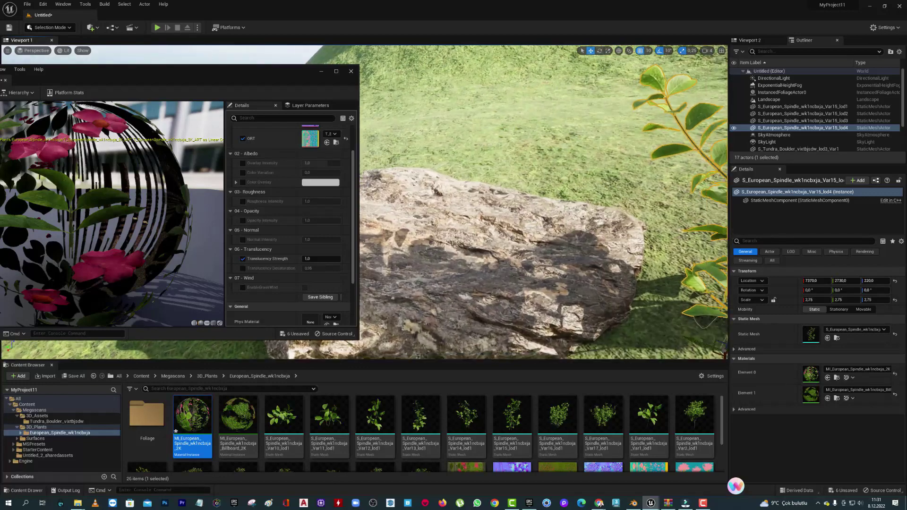
pyautogui.moveTo(630, 181); pyautogui.dragTo(630, 181, button='right')
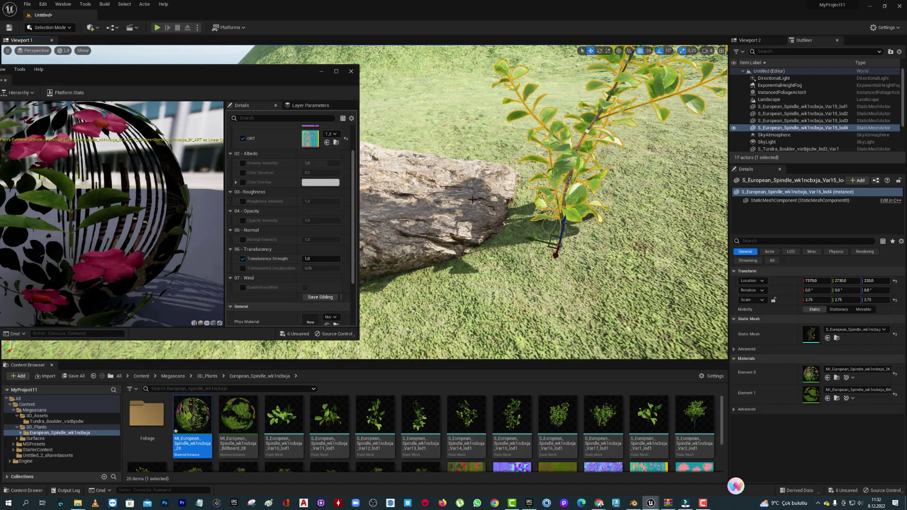
# Step: Set the material's Translucency Strength to 0, then restore it to 1.0
pyautogui.click(308, 259)
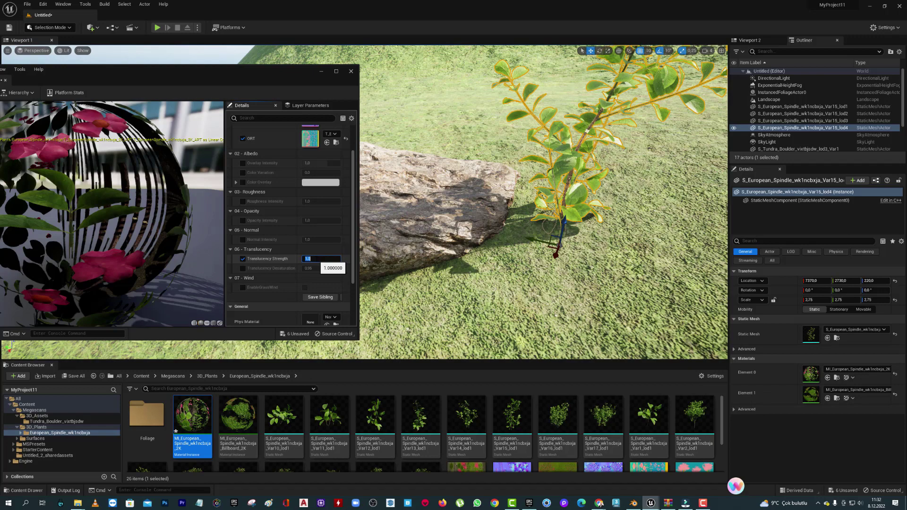
pyautogui.press('Return')
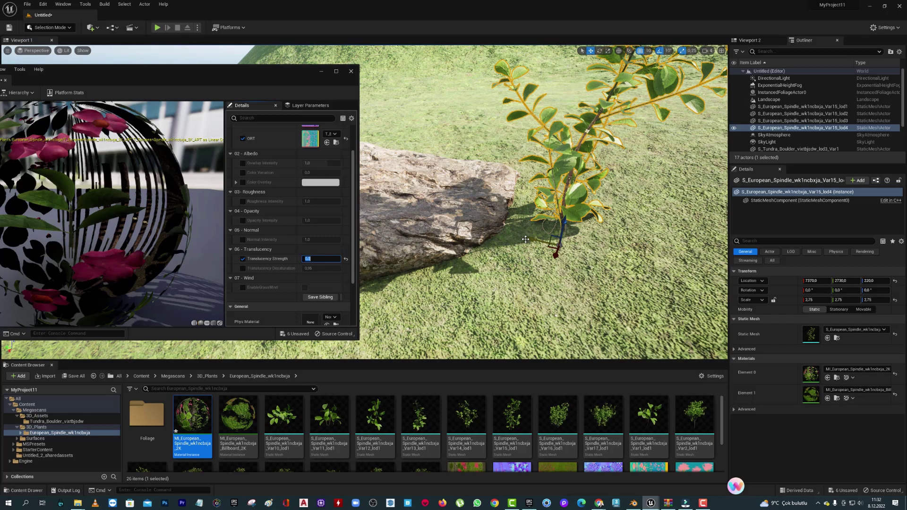
pyautogui.write('1')
pyautogui.press('Return')
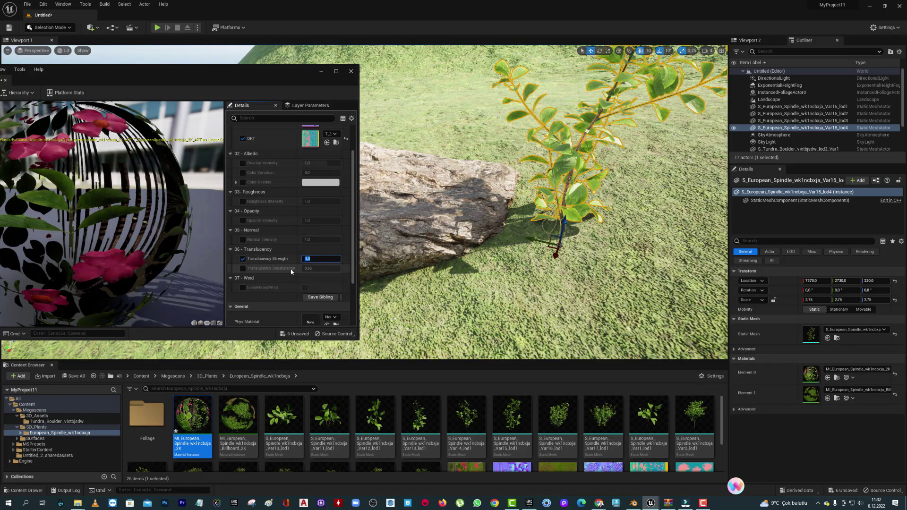
# Step: Turn off Translucency Strength, enable EnableGrassWind, and set Wind Intensity to 0.05
pyautogui.click(242, 259)
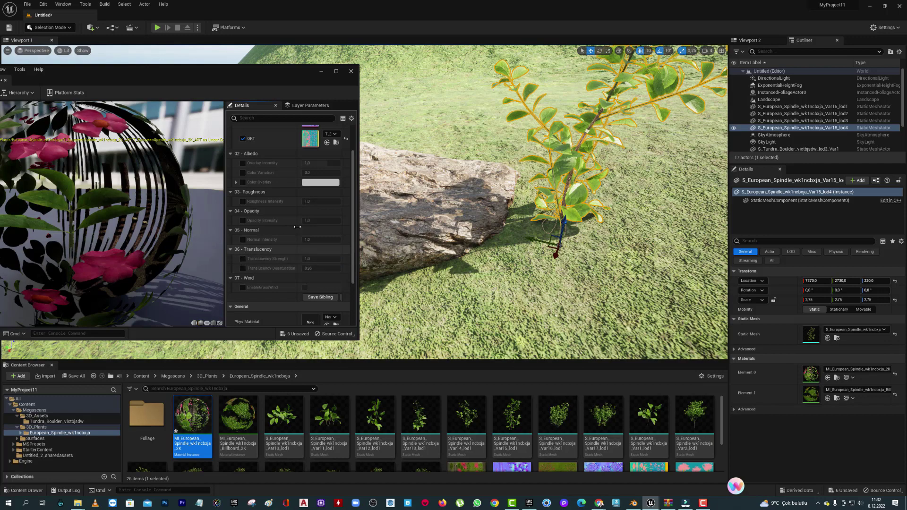
pyautogui.click(242, 287)
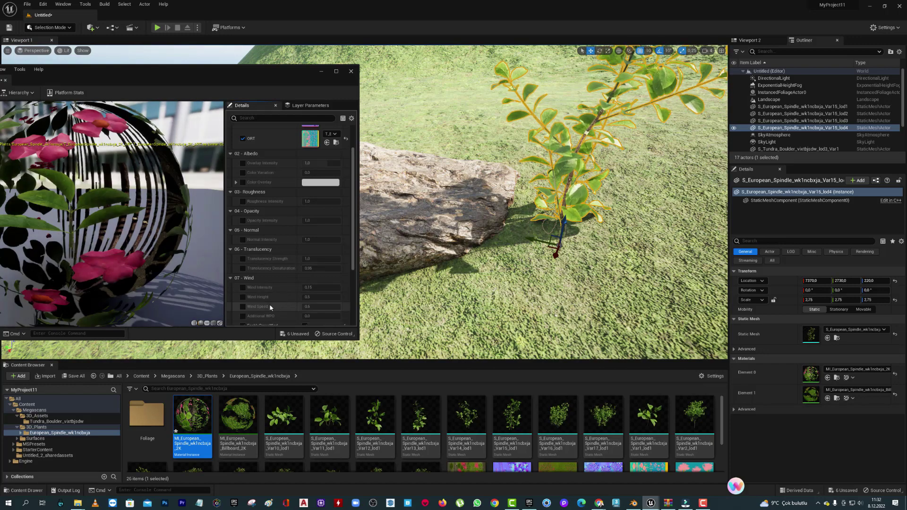
pyautogui.click(242, 287)
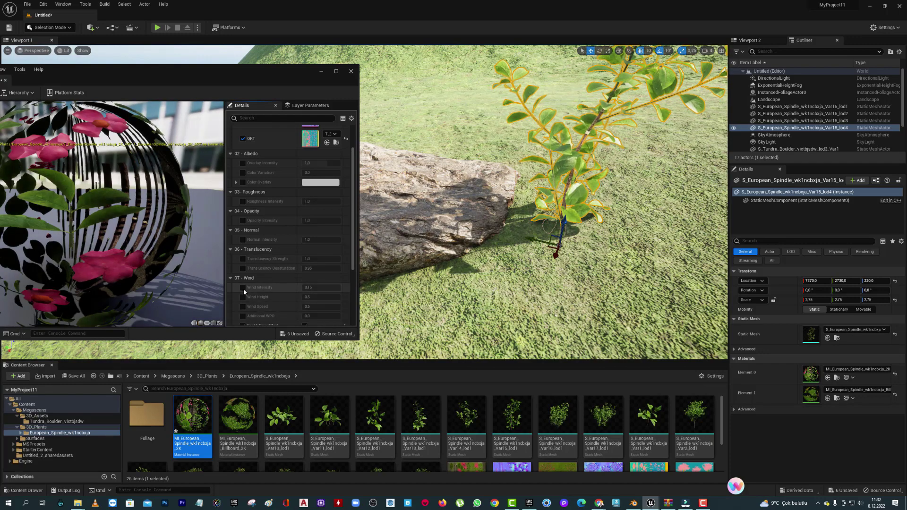
pyautogui.click(307, 288)
pyautogui.write('0')
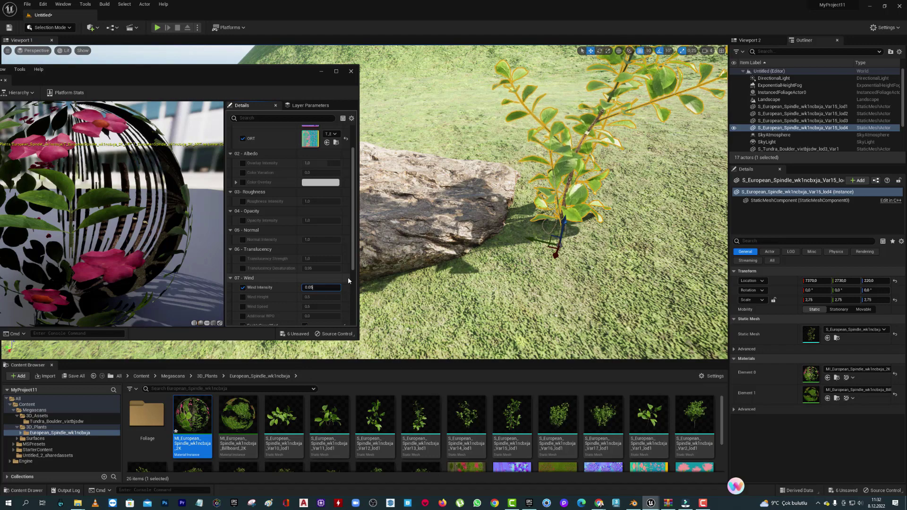
pyautogui.write(',05')
pyautogui.press('Return')
# Step: Alt-drag the spindle plant to place a duplicate beside it
pyautogui.moveTo(543, 236)
pyautogui.mouseDown(button='right')
pyautogui.moveTo(544, 207)
pyautogui.moveTo(533, 217)
pyautogui.mouseUp(button='right')
pyautogui.scroll(1, 294, 236)
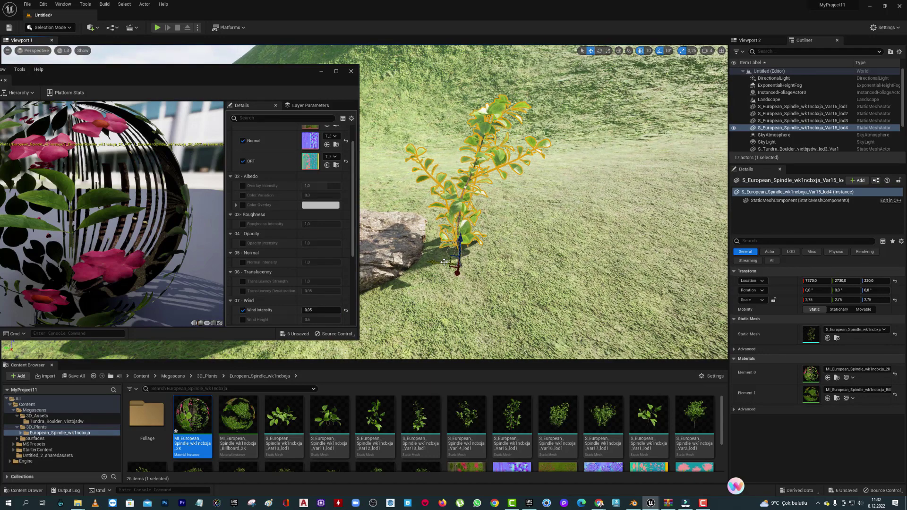
pyautogui.keyDown('alt'); pyautogui.moveTo(444, 262); pyautogui.dragTo(628, 282); pyautogui.keyUp('alt')
# Step: Duplicate the spindle plant once more, then deselect by clicking the landscape
pyautogui.moveTo(628, 282); pyautogui.dragTo(543, 213, button='right')
pyautogui.click(543, 141)
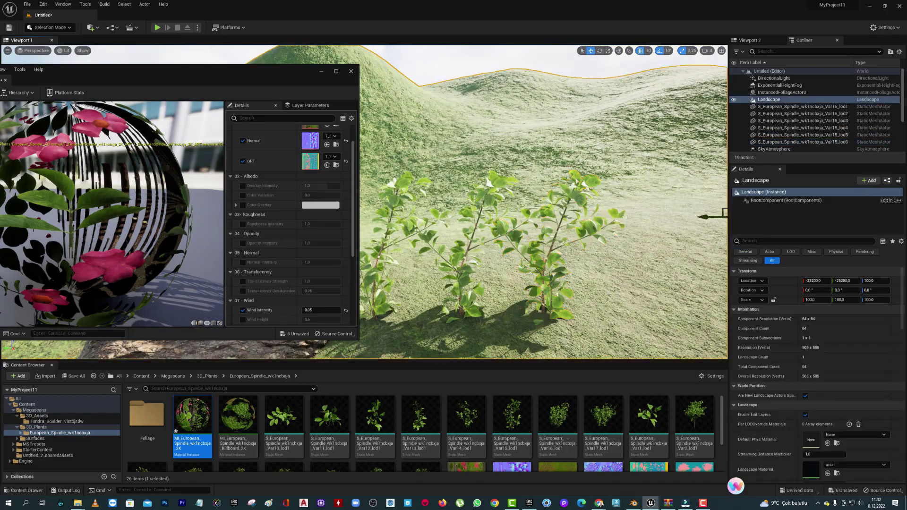
pyautogui.moveTo(383, 279); pyautogui.dragTo(384, 302, button='right')
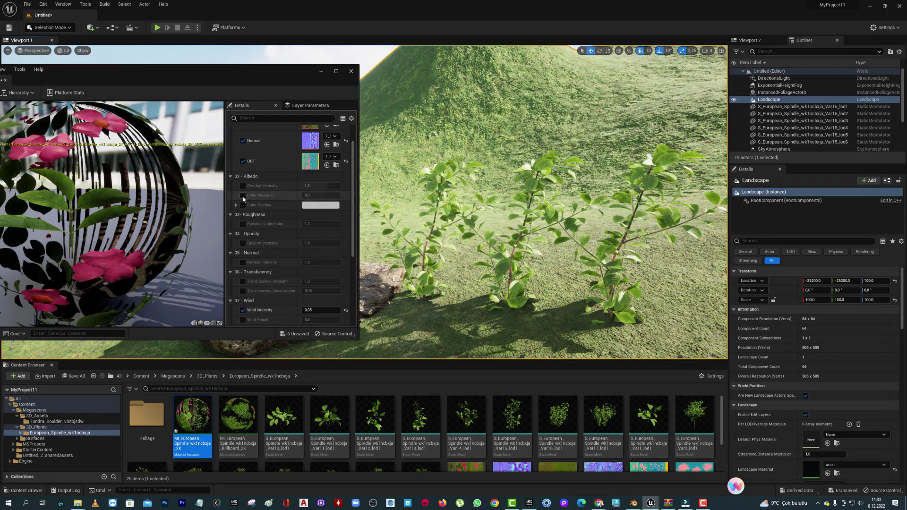
# Step: Enable Color Variation and try values 0.2, 0.1, 0.5, 0.05 and 0.5
pyautogui.click(242, 196)
pyautogui.click(316, 195)
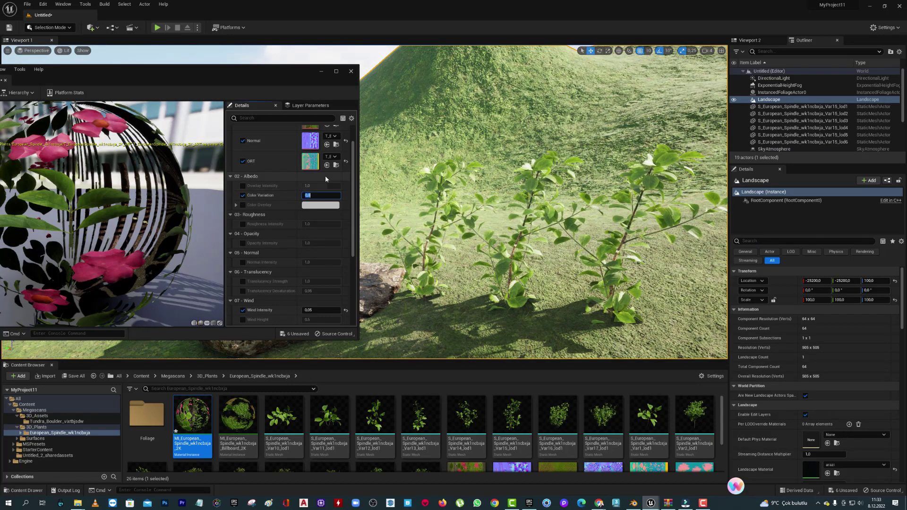
pyautogui.write(',2')
pyautogui.press('Return')
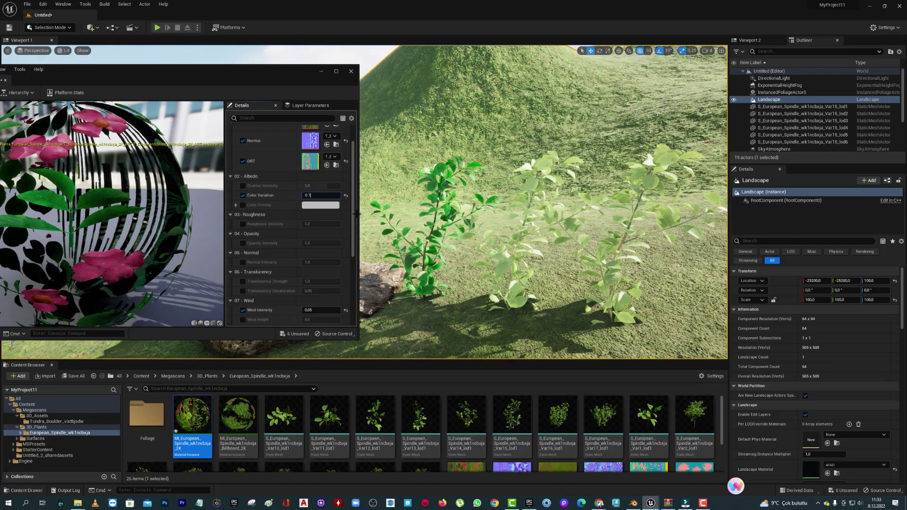
pyautogui.press('Return')
pyautogui.write(',5')
pyautogui.press('Return')
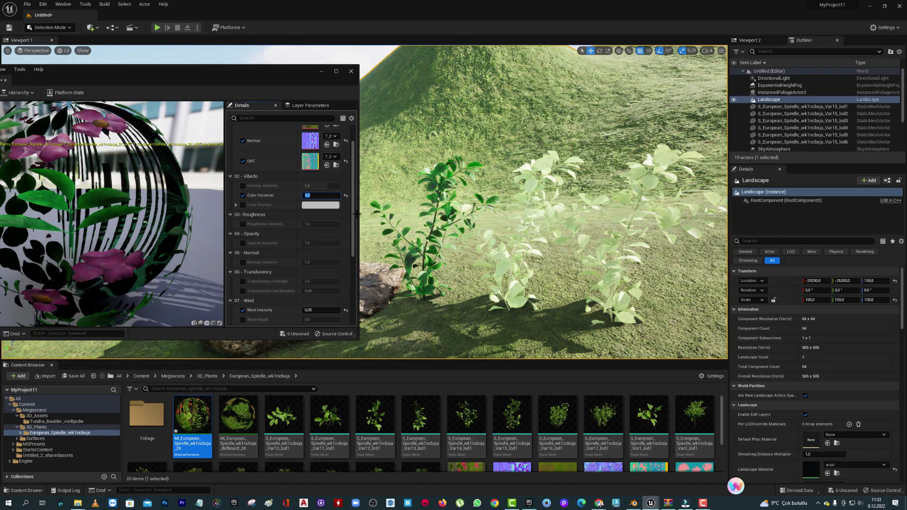
pyautogui.press('Return')
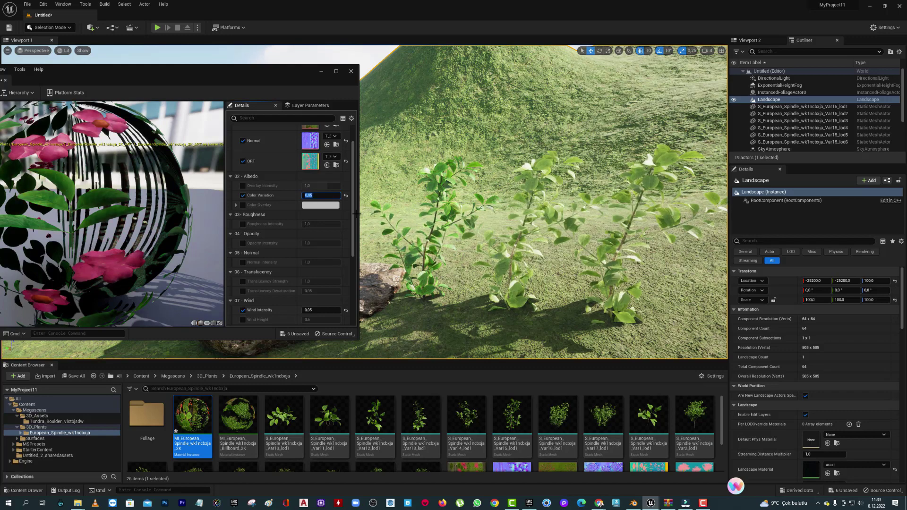
pyautogui.moveTo(556, 235)
pyautogui.mouseDown()
pyautogui.moveTo(555, 203)
pyautogui.moveTo(524, 184)
pyautogui.mouseUp()
pyautogui.click(321, 195)
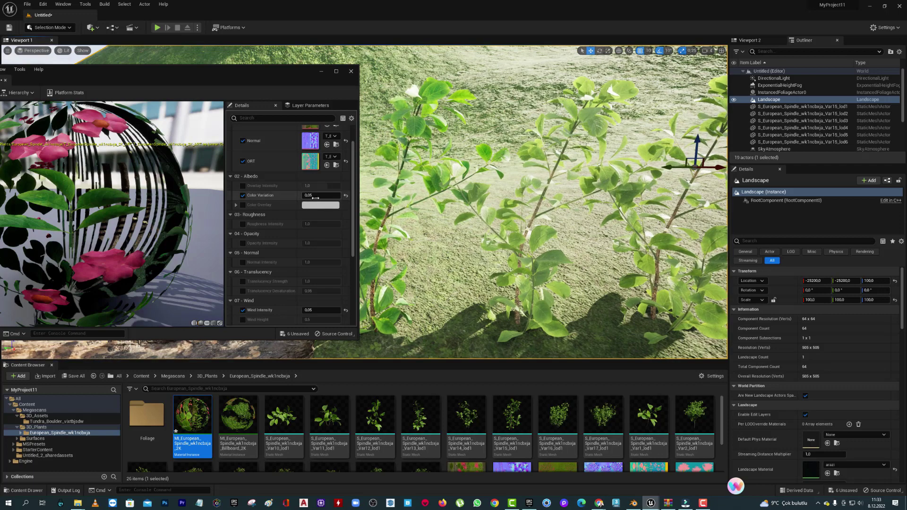
pyautogui.write('0,5')
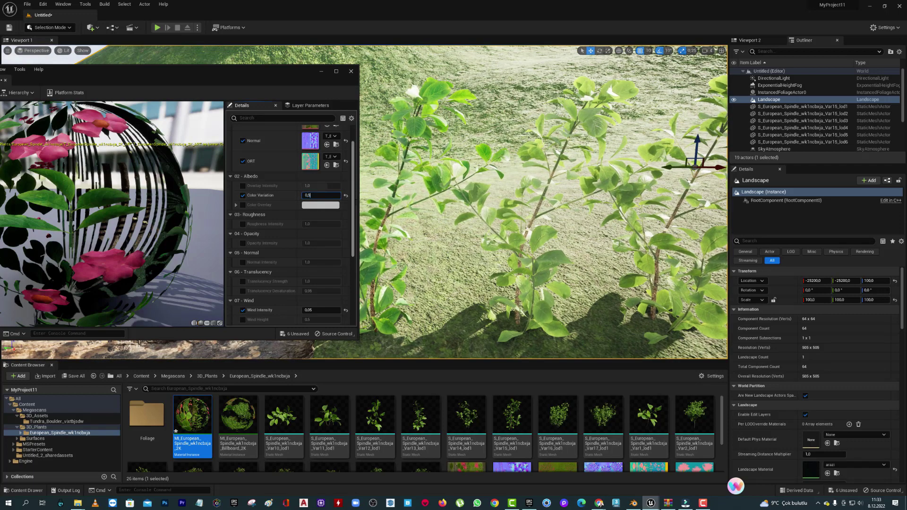
pyautogui.press('Return')
# Step: Compare Color Variation 0.2 on the plants, then settle on 1.0
pyautogui.moveTo(443, 192); pyautogui.dragTo(591, 259)
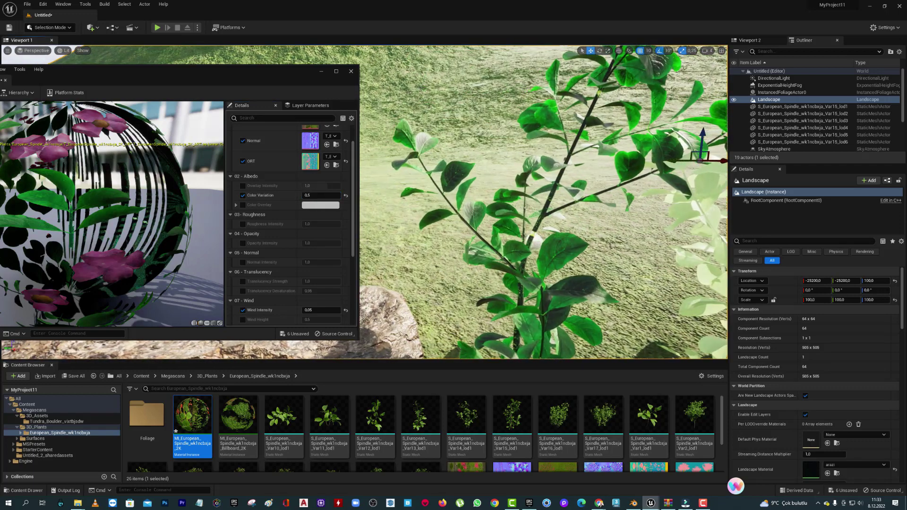
pyautogui.moveTo(590, 259); pyautogui.dragTo(590, 236, button='right')
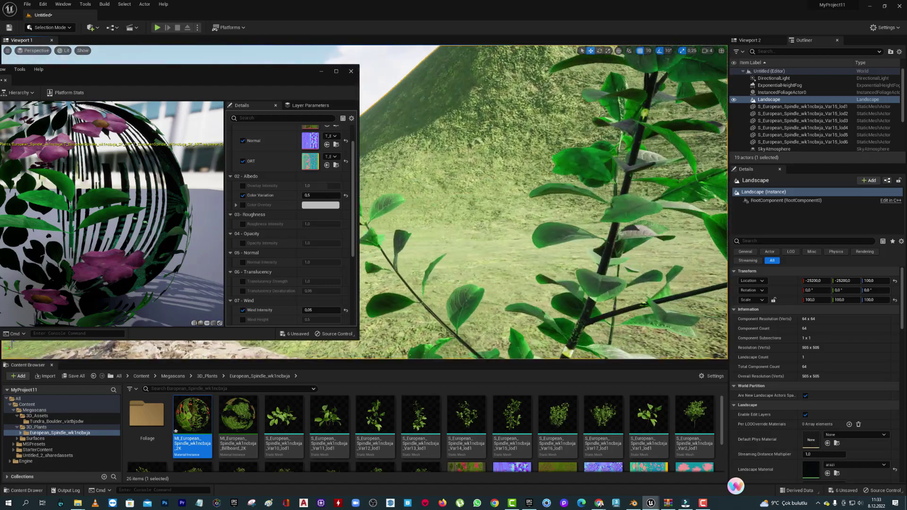
pyautogui.moveTo(590, 236)
pyautogui.mouseDown(button='right')
pyautogui.moveTo(591, 264)
pyautogui.moveTo(590, 246)
pyautogui.mouseUp(button='right')
pyautogui.click(312, 195)
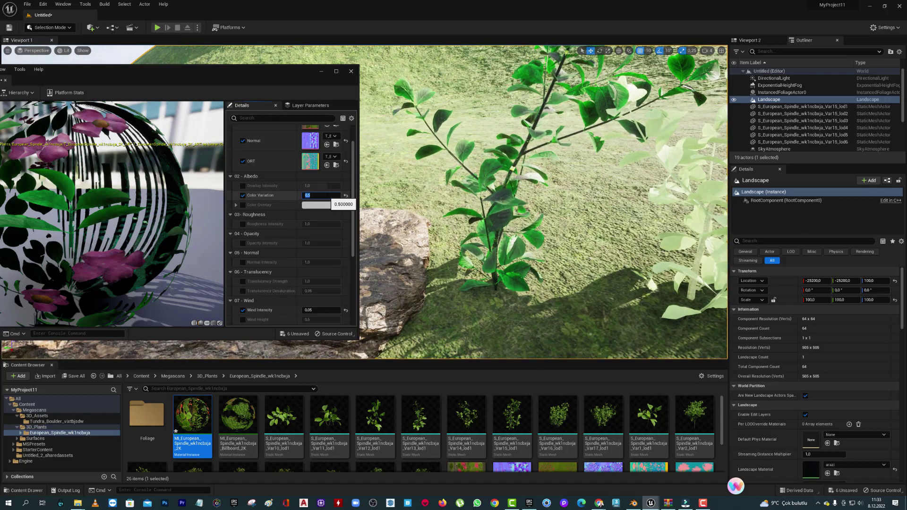
pyautogui.write('.2')
pyautogui.press('Return')
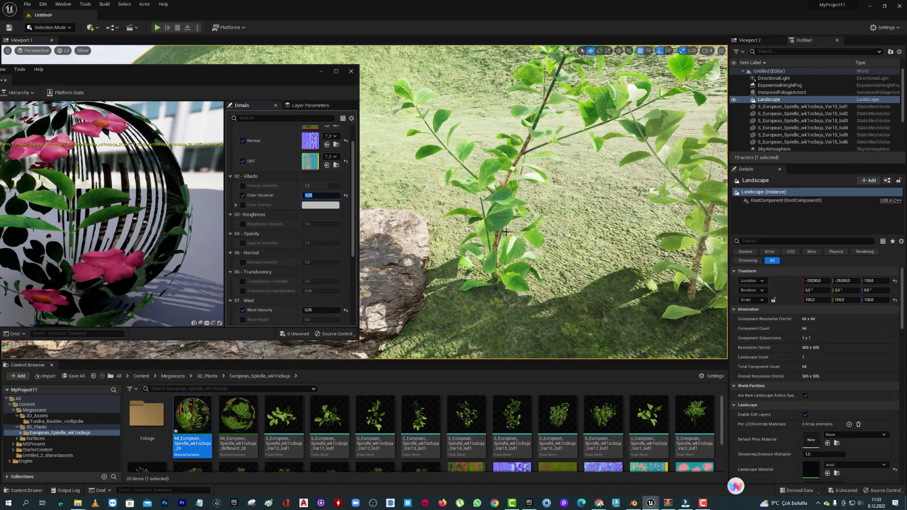
pyautogui.moveTo(543, 198)
pyautogui.mouseDown(button='right')
pyautogui.moveTo(543, 189)
pyautogui.moveTo(473, 189)
pyautogui.mouseUp(button='right')
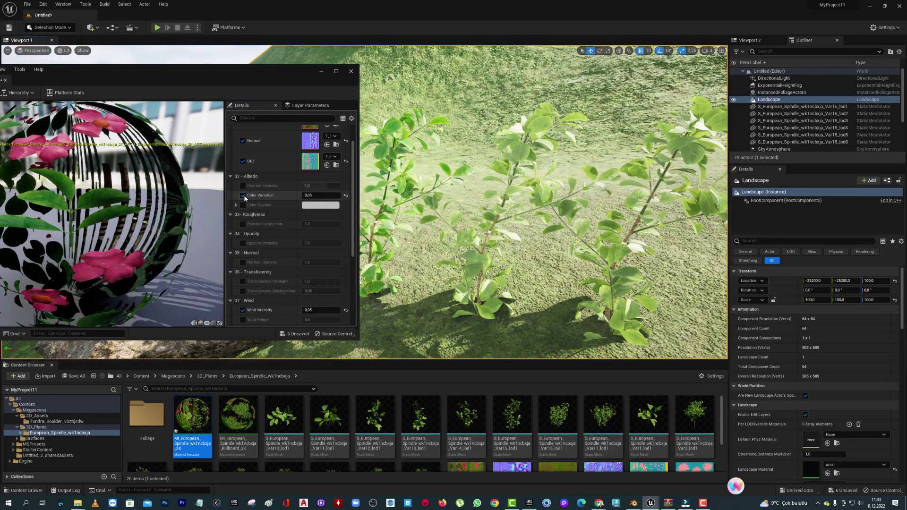
pyautogui.click(307, 195)
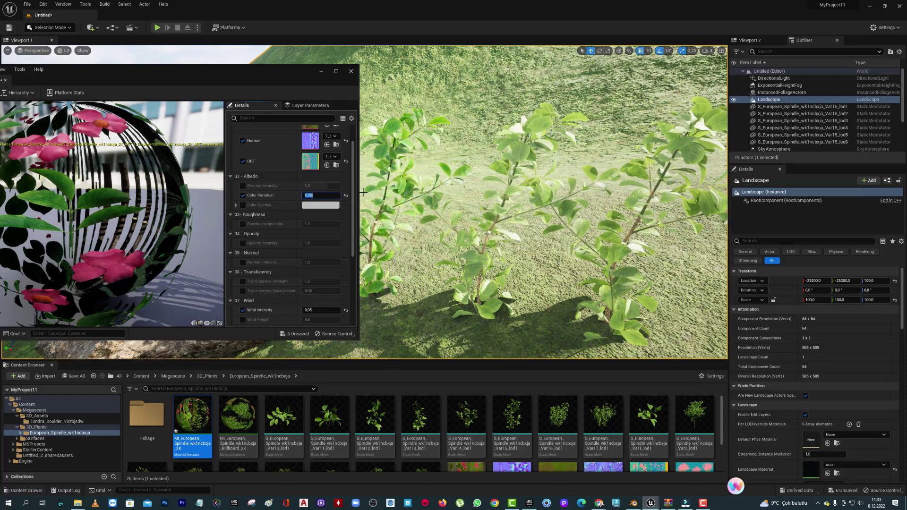
pyautogui.write('1')
pyautogui.press('Return')
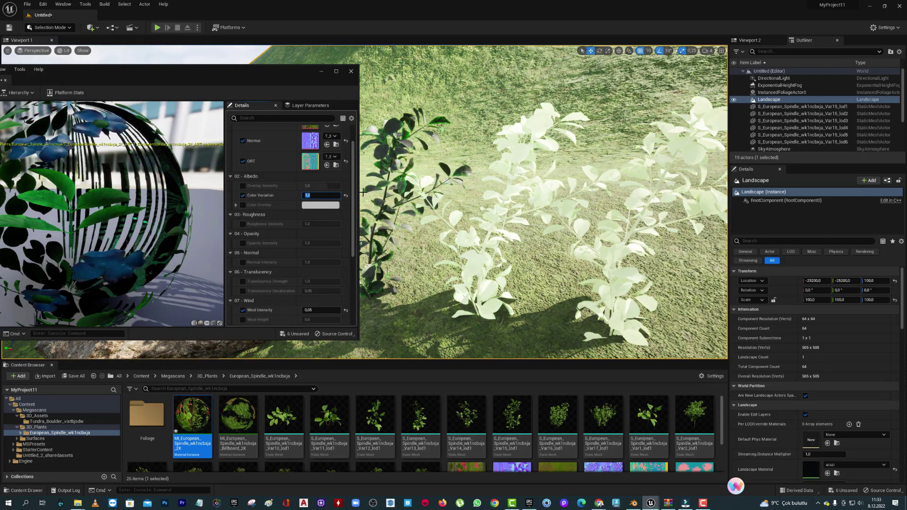
pyautogui.moveTo(399, 213); pyautogui.dragTo(400, 212, button='right')
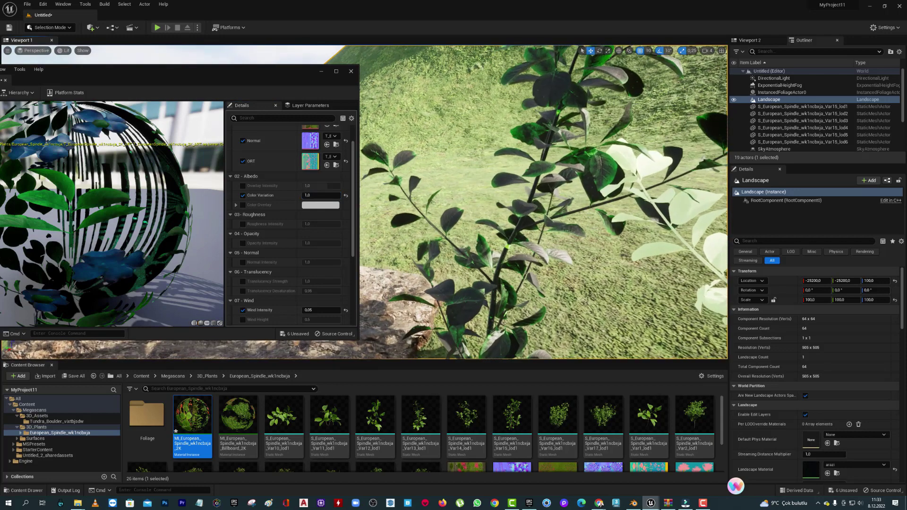
# Step: Delete the two extra pale spindle plant duplicates
pyautogui.click(587, 203)
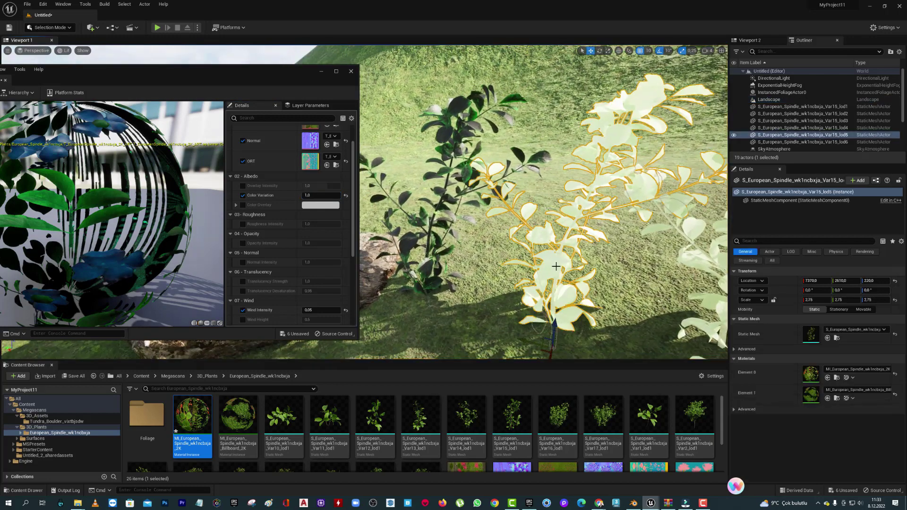
pyautogui.rightClick(574, 269)
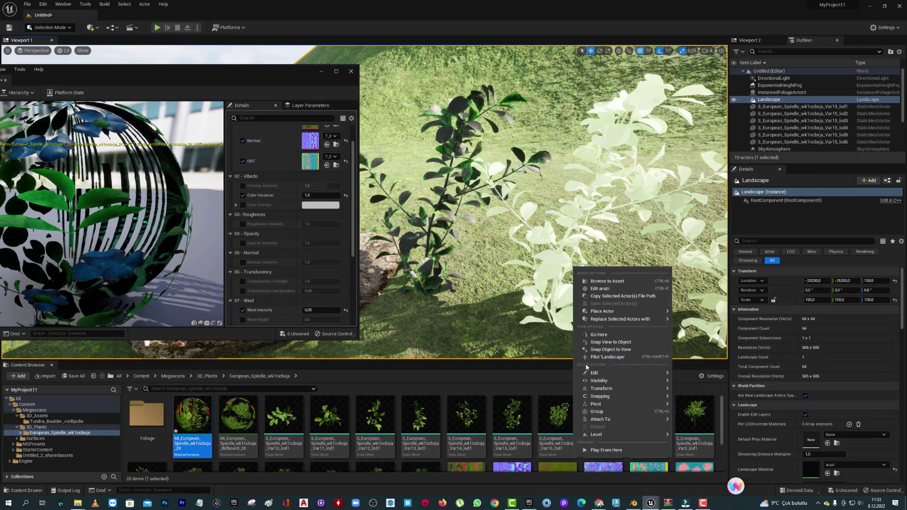
pyautogui.click(536, 262)
pyautogui.moveTo(537, 263); pyautogui.dragTo(537, 262, button='right')
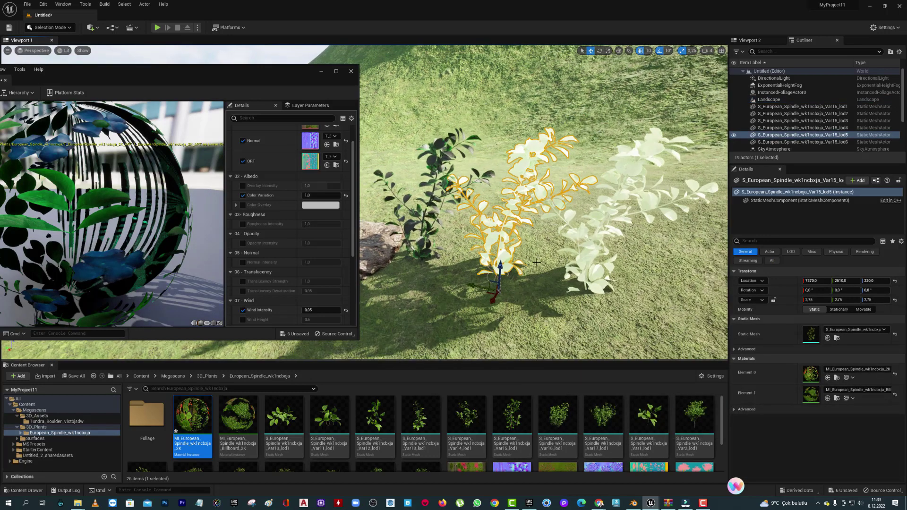
pyautogui.press('Delete')
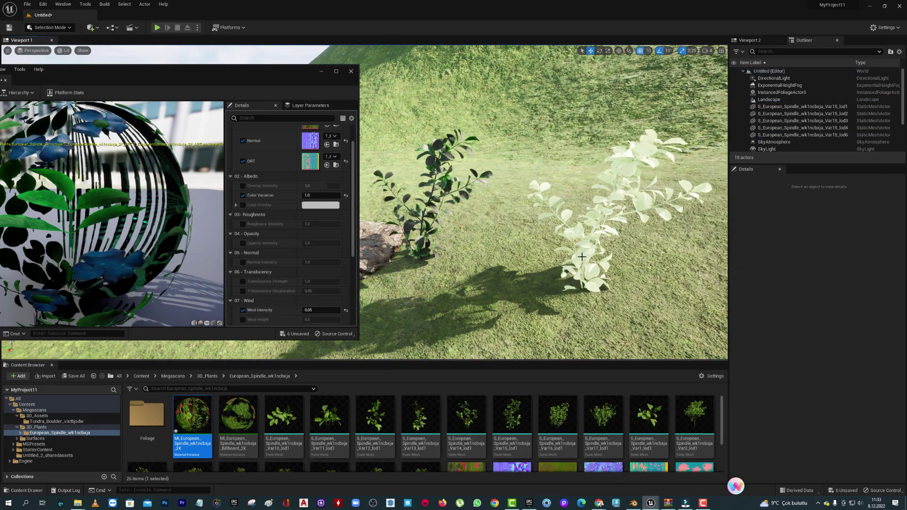
pyautogui.click(562, 248)
pyautogui.press('Delete')
# Step: Fly the camera to inspect the remaining plant and bring the material editor back on screen
pyautogui.press('w')
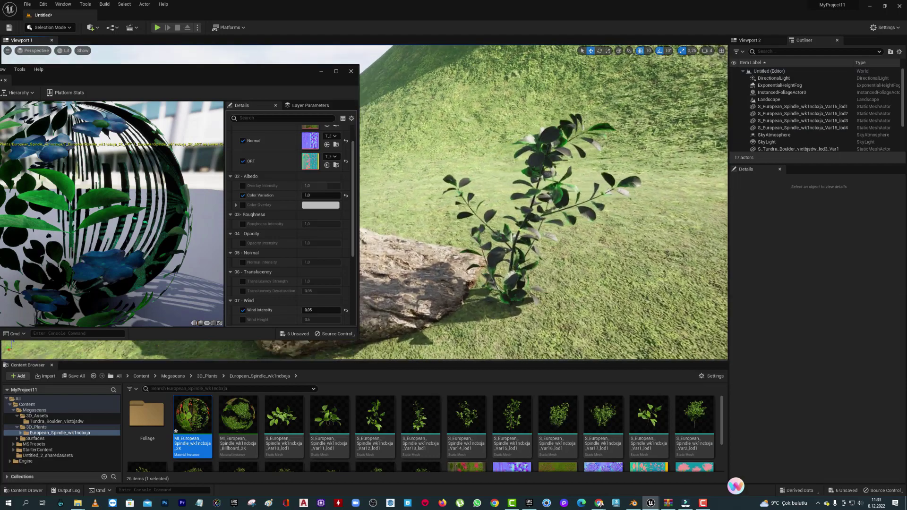
pyautogui.press('s')
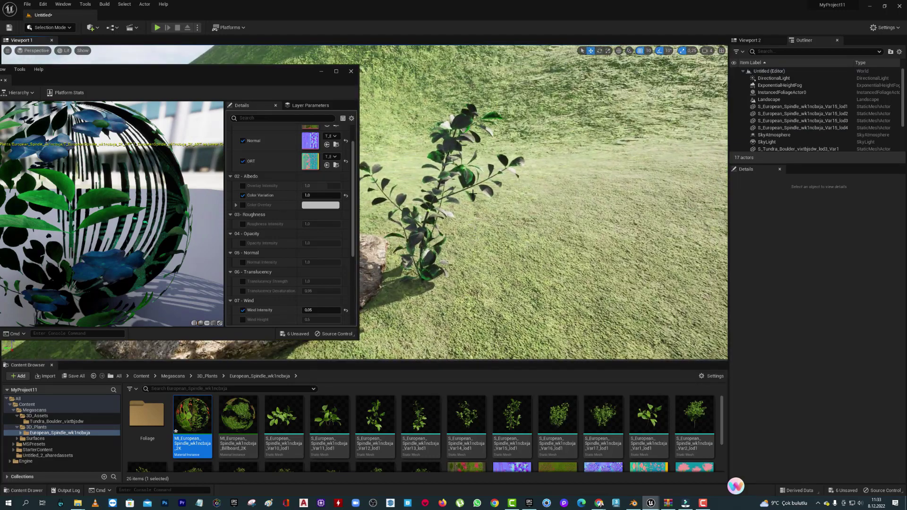
pyautogui.moveTo(292, 76); pyautogui.dragTo(415, 80)
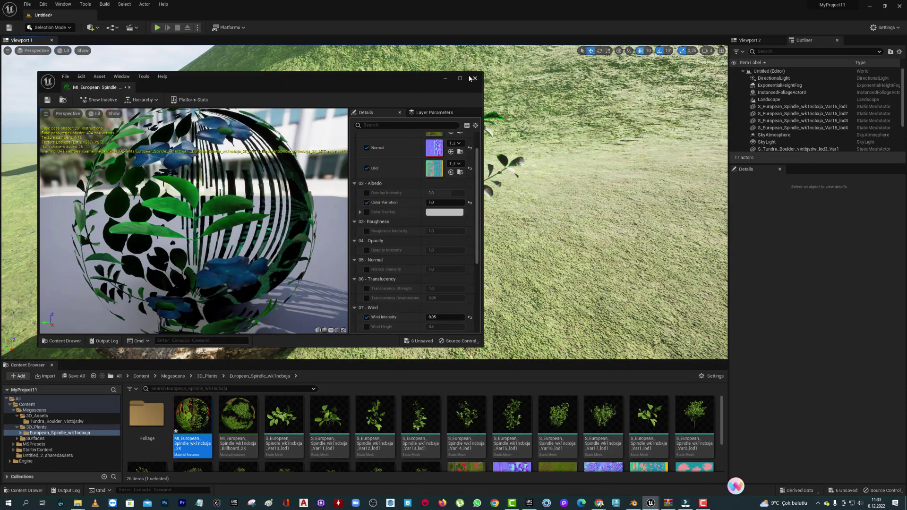
# Step: Enable Color Overlay on the spindle material with a pale mint-green tint
pyautogui.scroll(3, 410, 245)
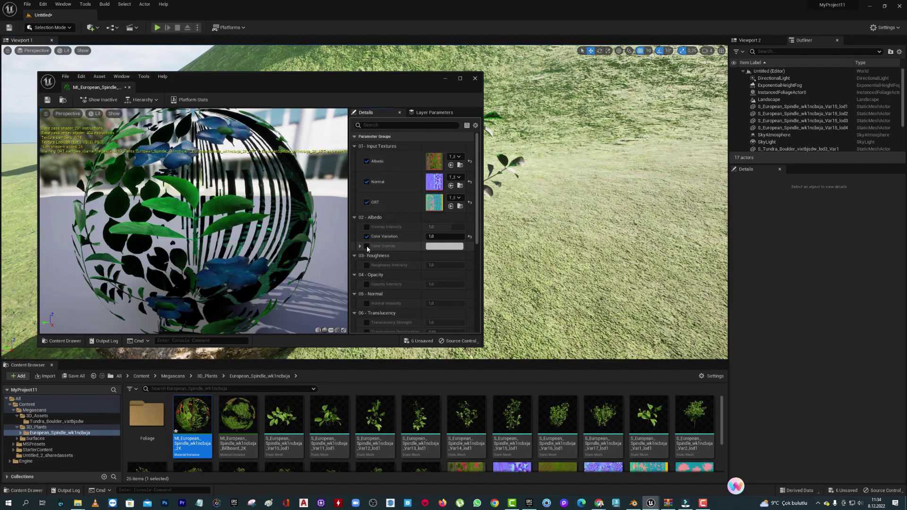
pyautogui.moveTo(395, 81); pyautogui.dragTo(223, 80)
pyautogui.click(273, 245)
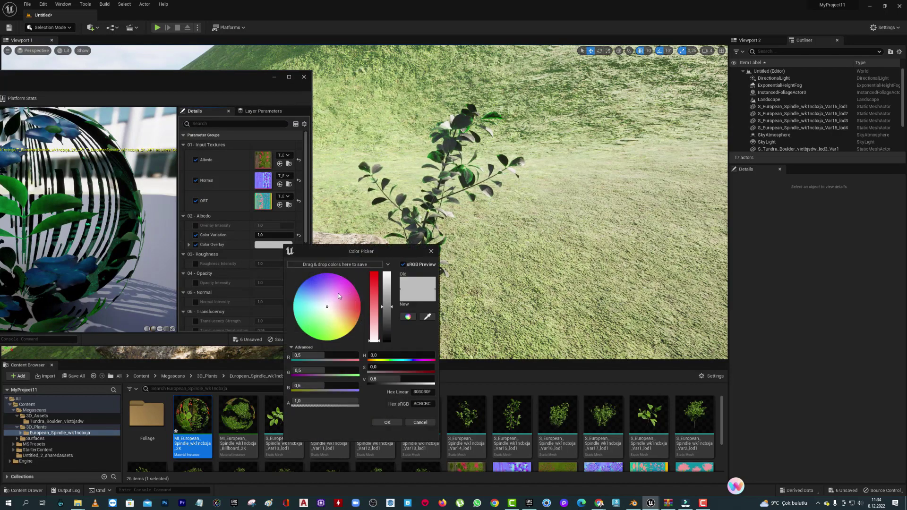
pyautogui.moveTo(337, 290)
pyautogui.mouseDown()
pyautogui.moveTo(320, 318)
pyautogui.moveTo(374, 334)
pyautogui.moveTo(384, 282)
pyautogui.mouseUp()
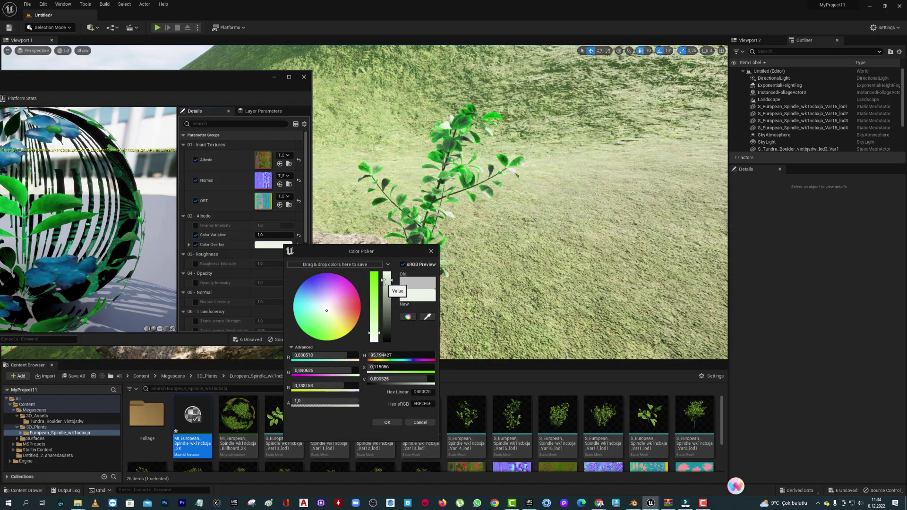
pyautogui.click(386, 423)
pyautogui.scroll(3, 473, 203)
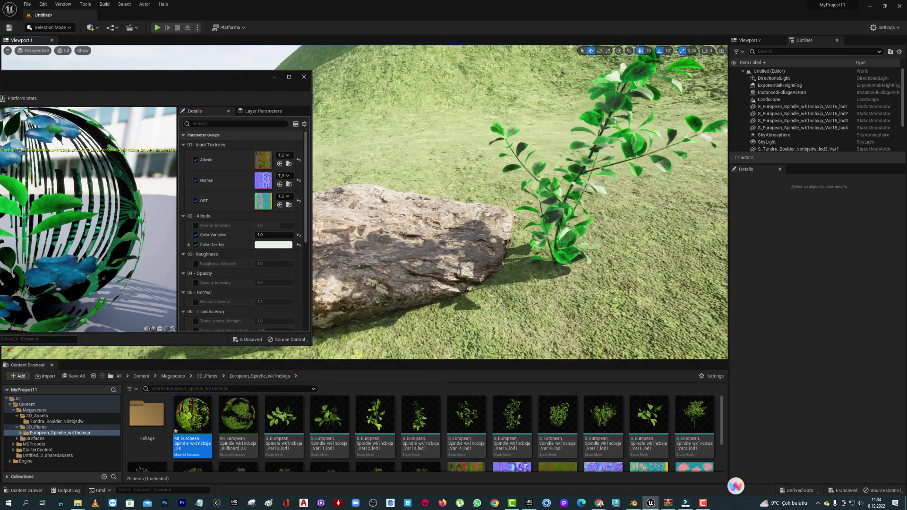
pyautogui.scroll(3, 472, 203)
pyautogui.scroll(3, 473, 203)
pyautogui.scroll(-3, 472, 203)
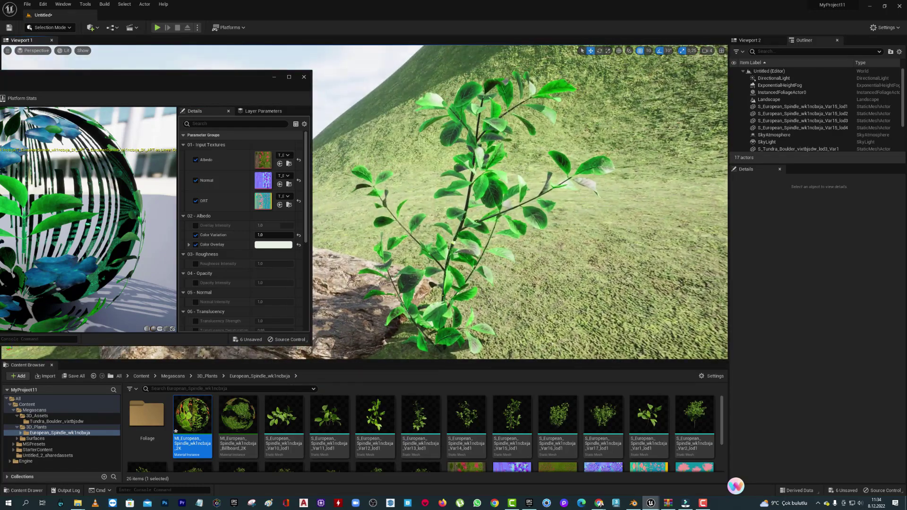
pyautogui.scroll(-3, 472, 203)
pyautogui.scroll(-3, 473, 203)
# Step: Move the material editor aside to frame the boulder and green plant, leaving the editing mode unchanged
pyautogui.moveTo(262, 101); pyautogui.dragTo(906, 121)
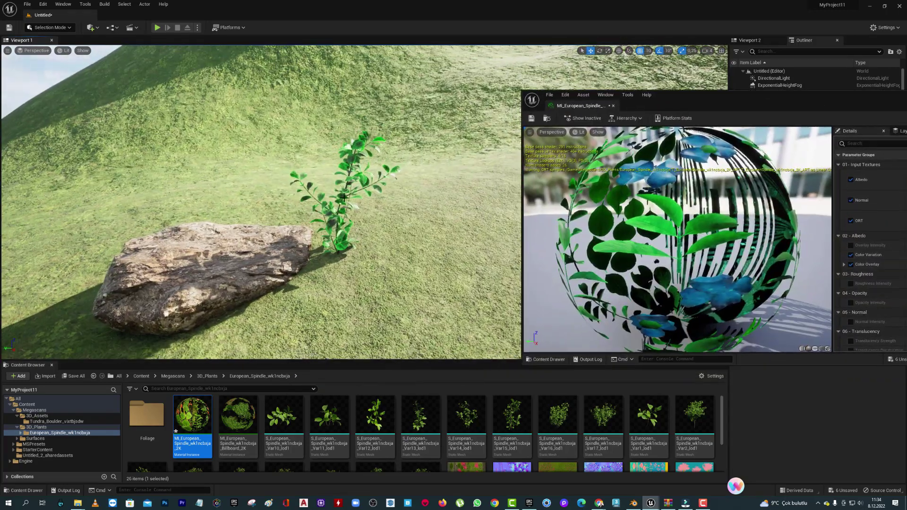
pyautogui.moveTo(344, 198)
pyautogui.mouseDown()
pyautogui.moveTo(311, 236)
pyautogui.moveTo(318, 231)
pyautogui.mouseUp()
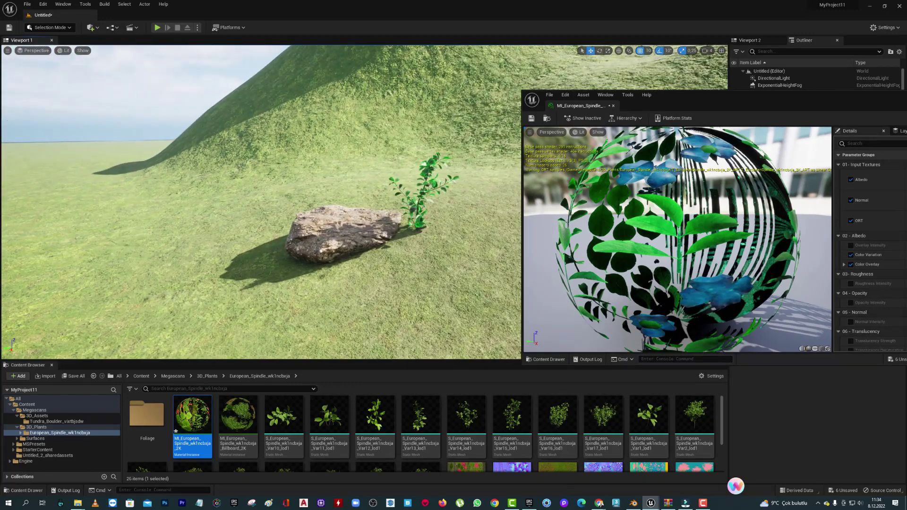
pyautogui.moveTo(687, 95); pyautogui.dragTo(533, 127)
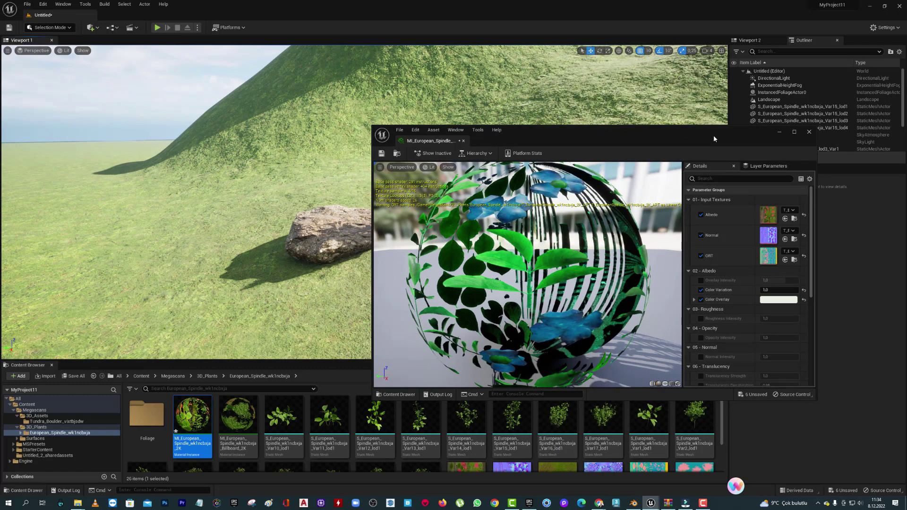
pyautogui.click(53, 27)
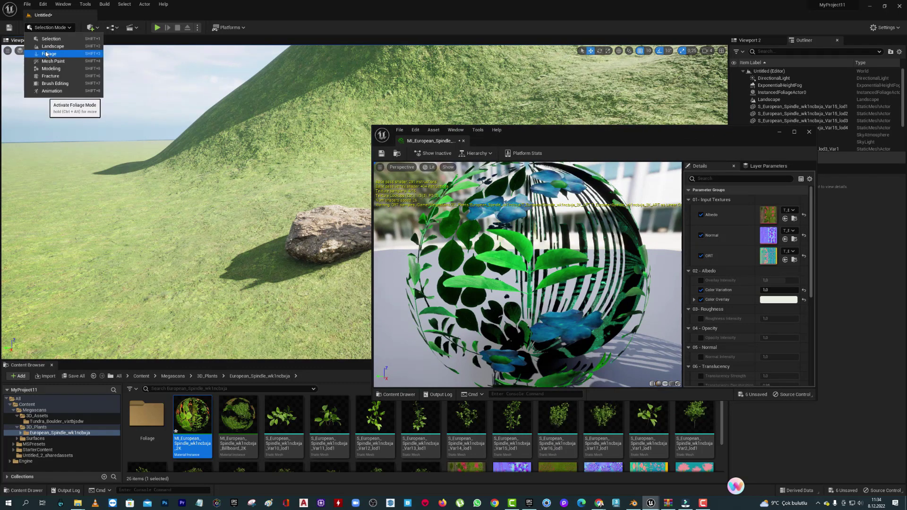
pyautogui.click(350, 110)
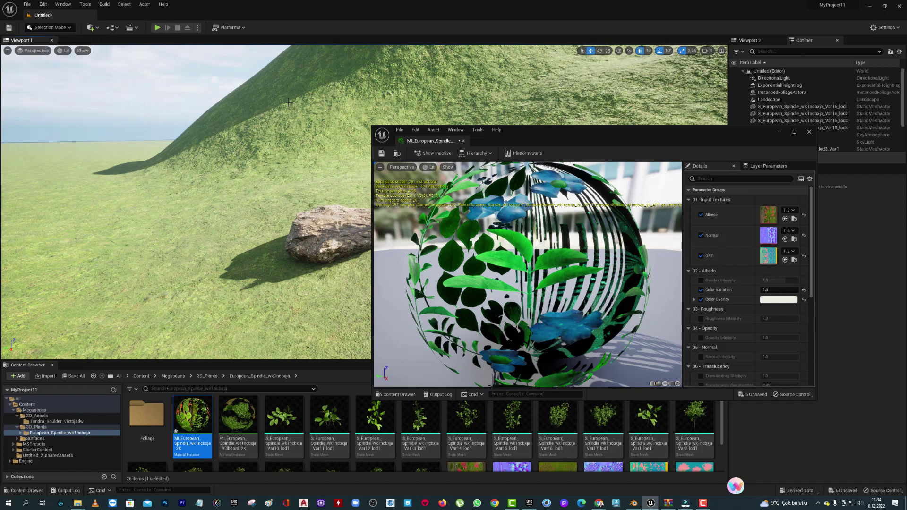
pyautogui.moveTo(658, 137); pyautogui.dragTo(523, 119)
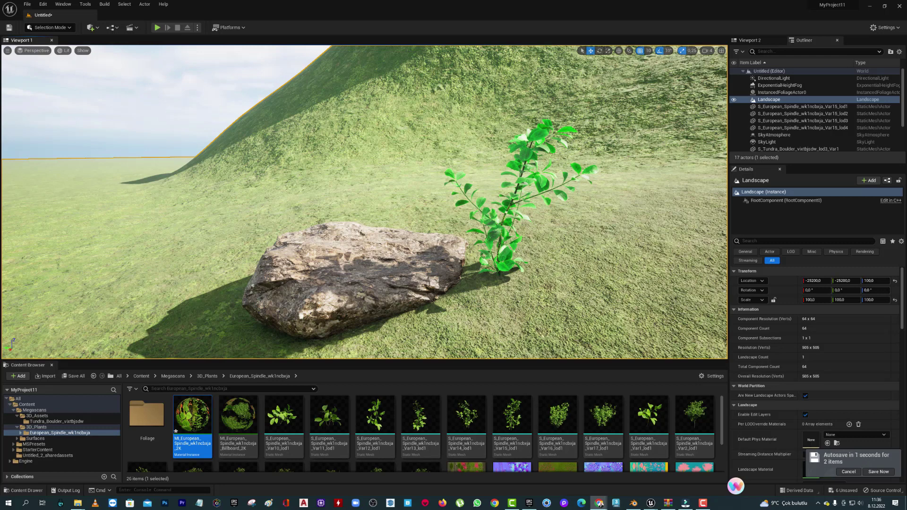
# Step: Switch to the maximized Chrome window and browse the Wood textures on texturefun.com
pyautogui.hotkey('alt', 'Tab')
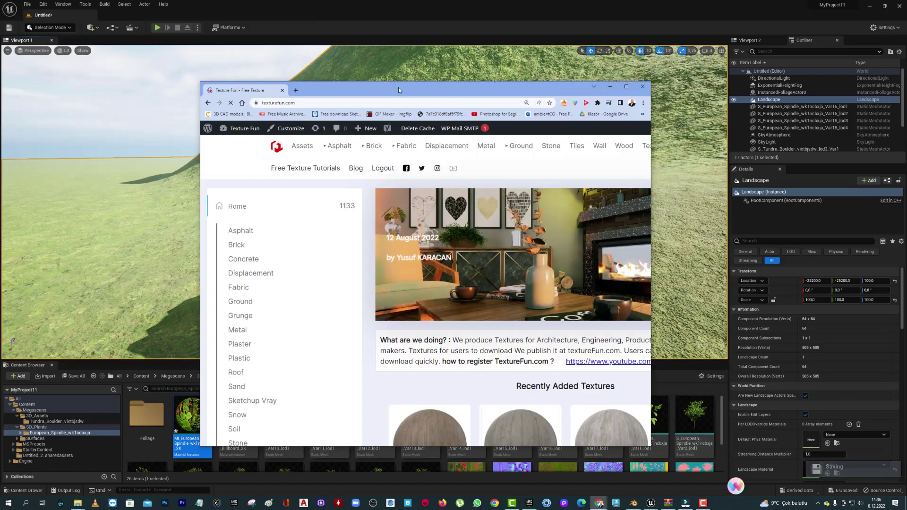
pyautogui.doubleClick(398, 87)
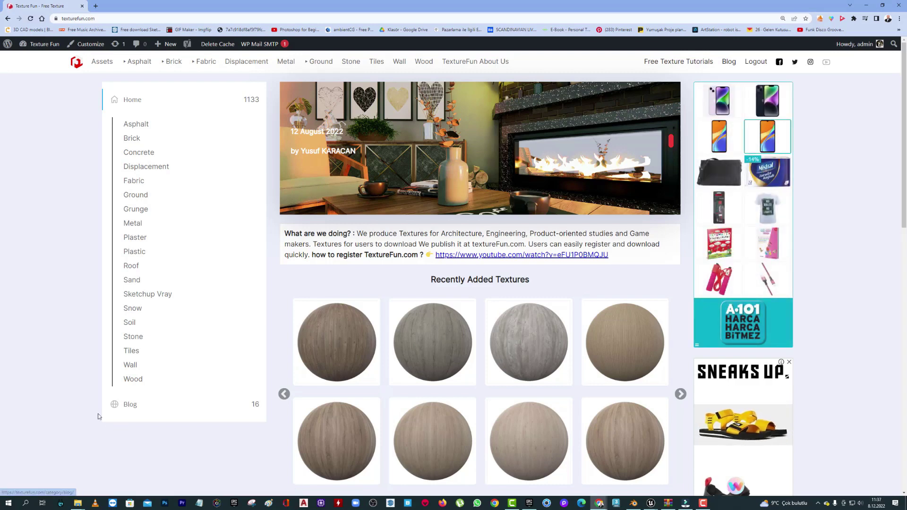
pyautogui.click(134, 381)
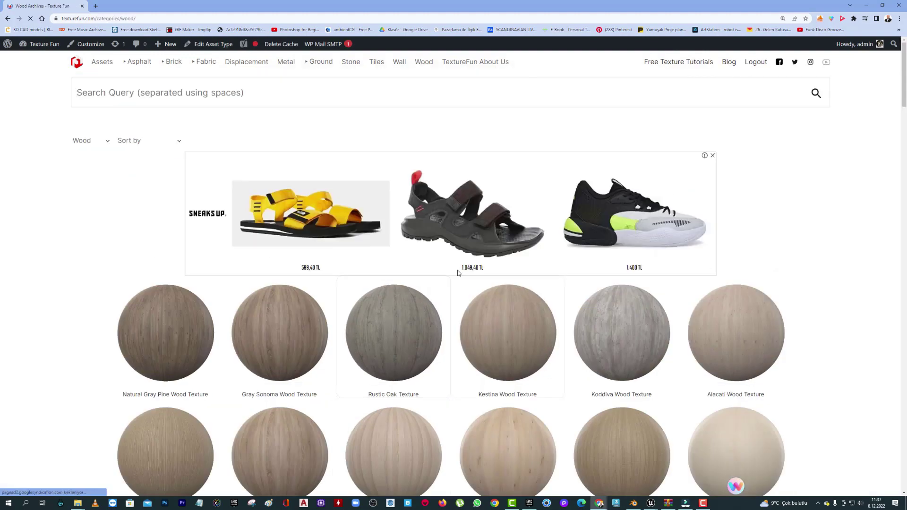
pyautogui.scroll(-9, 456, 276)
pyautogui.scroll(-5, 461, 270)
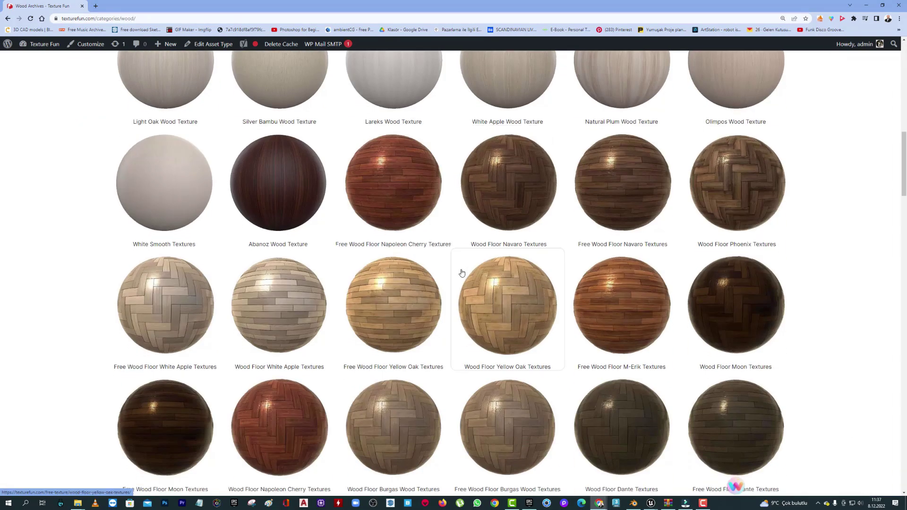
pyautogui.scroll(-5, 461, 271)
pyautogui.scroll(10, 431, 311)
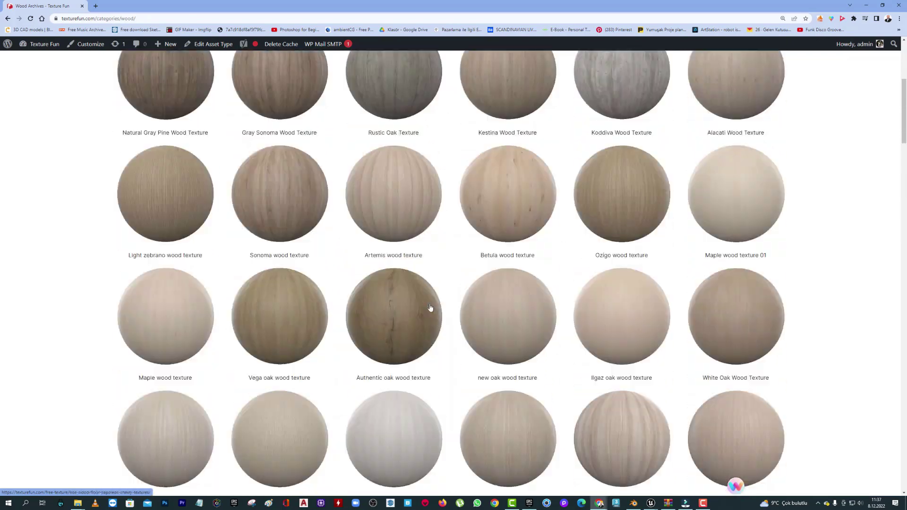
pyautogui.scroll(5, 431, 307)
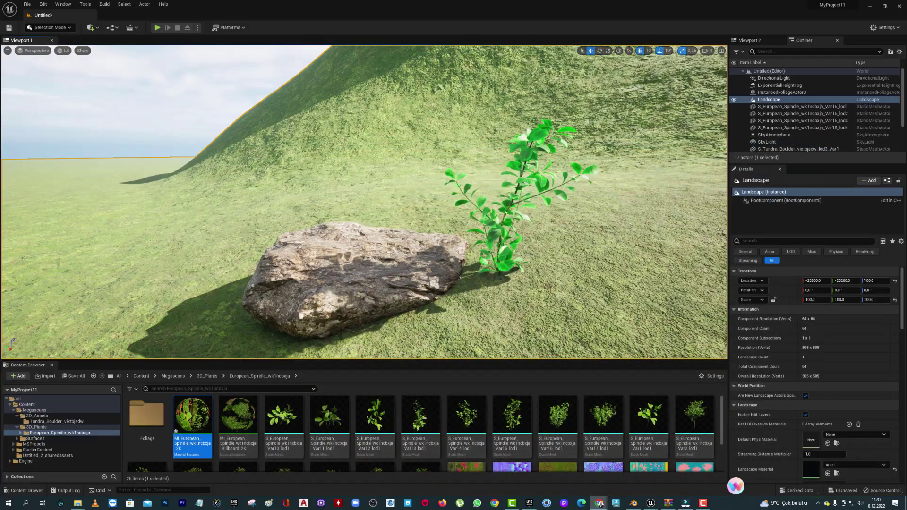